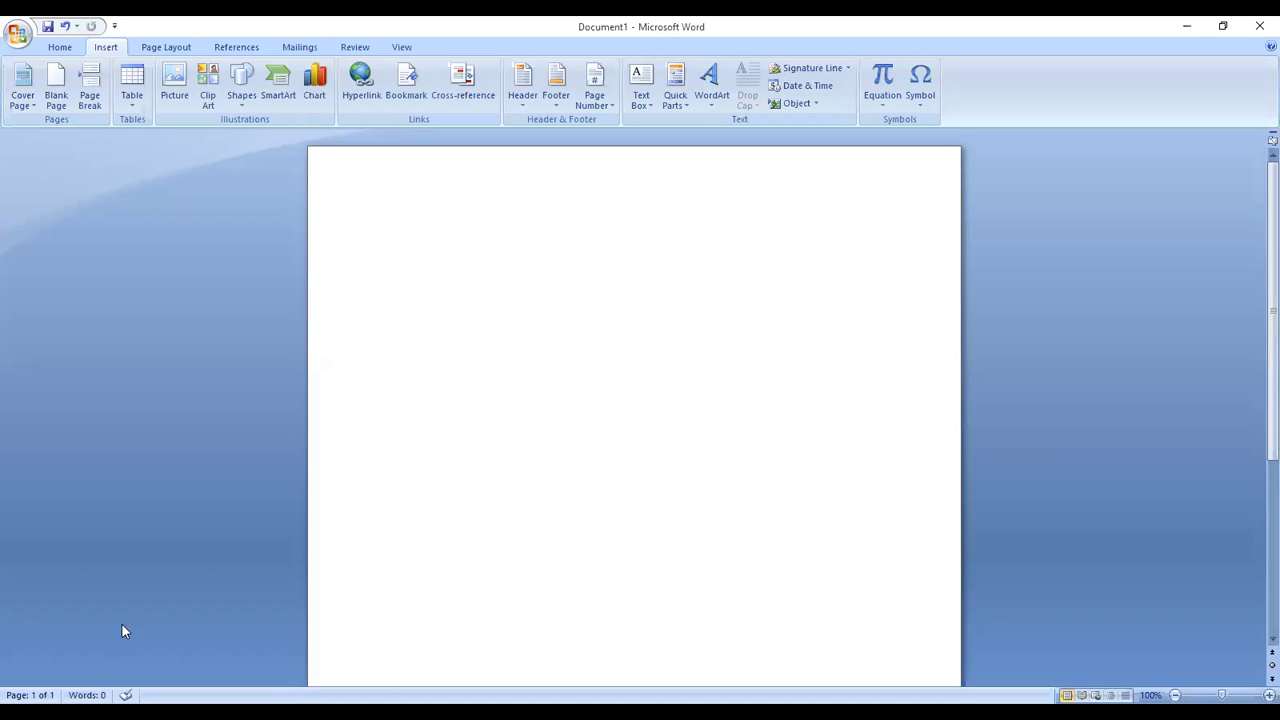
Step: Create a new blank document
click(20, 38)
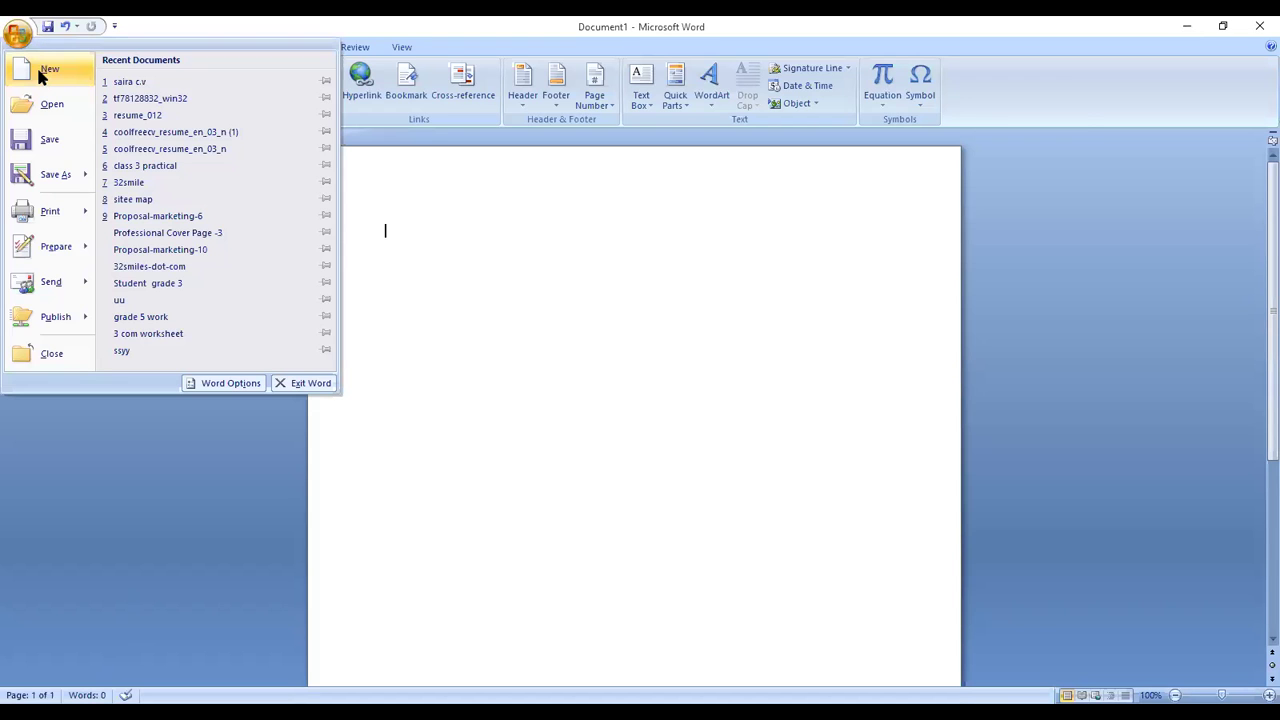
click(42, 76)
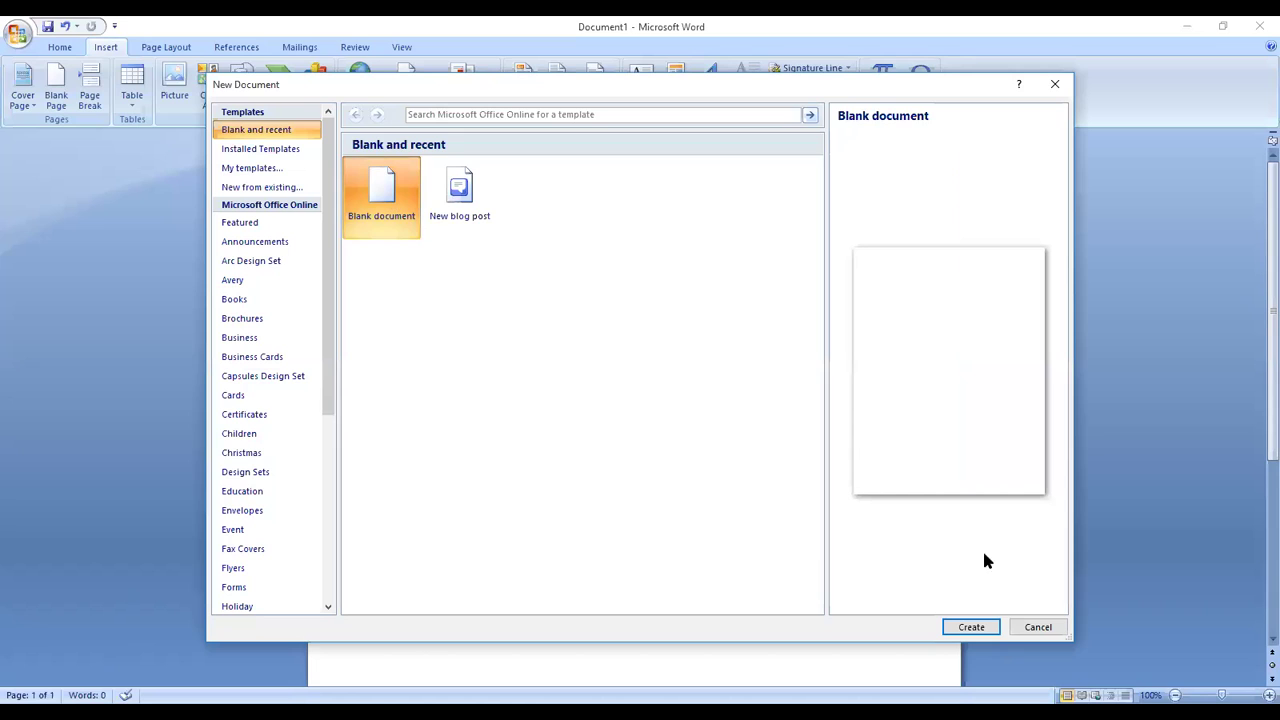
click(971, 627)
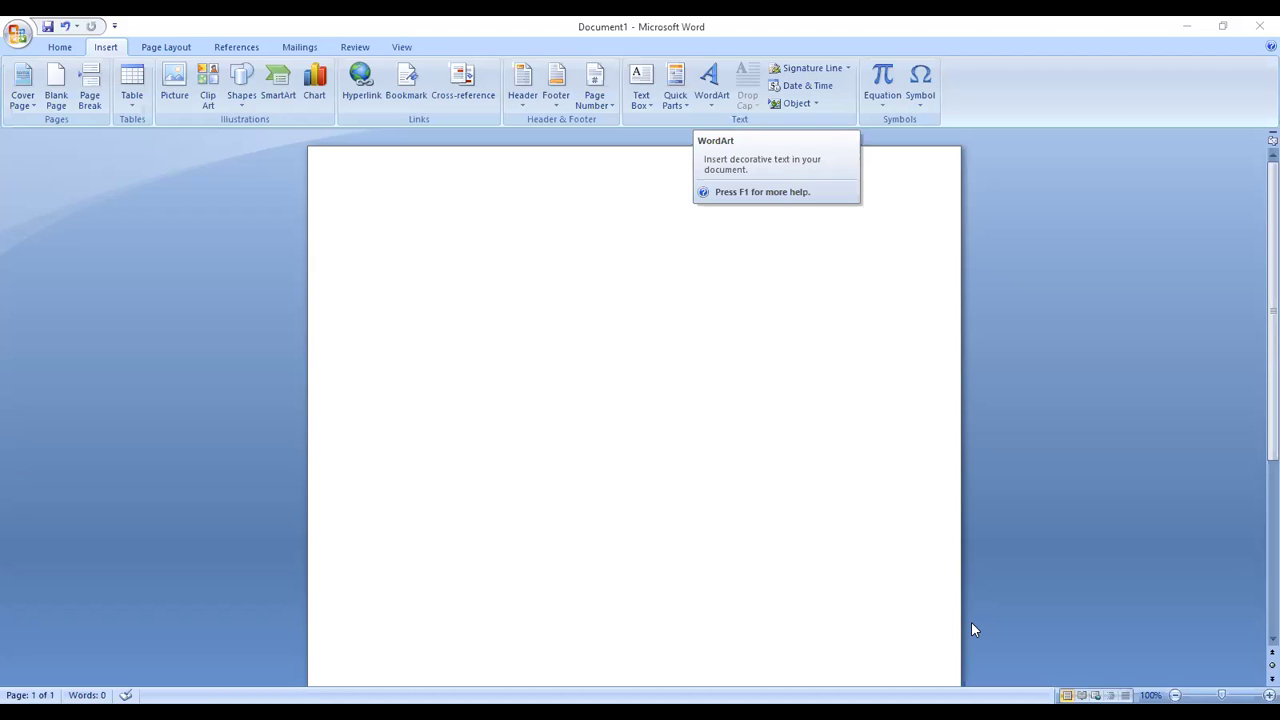
Step: Start a new WordArt object using WordArt style 22, the blue design
key(alt+n)
key(w)
key(Down)
key(Left)
key(Up)
key(Left)
key(Up)
key(Up)
key(Left)
key(Left)
key(Down)
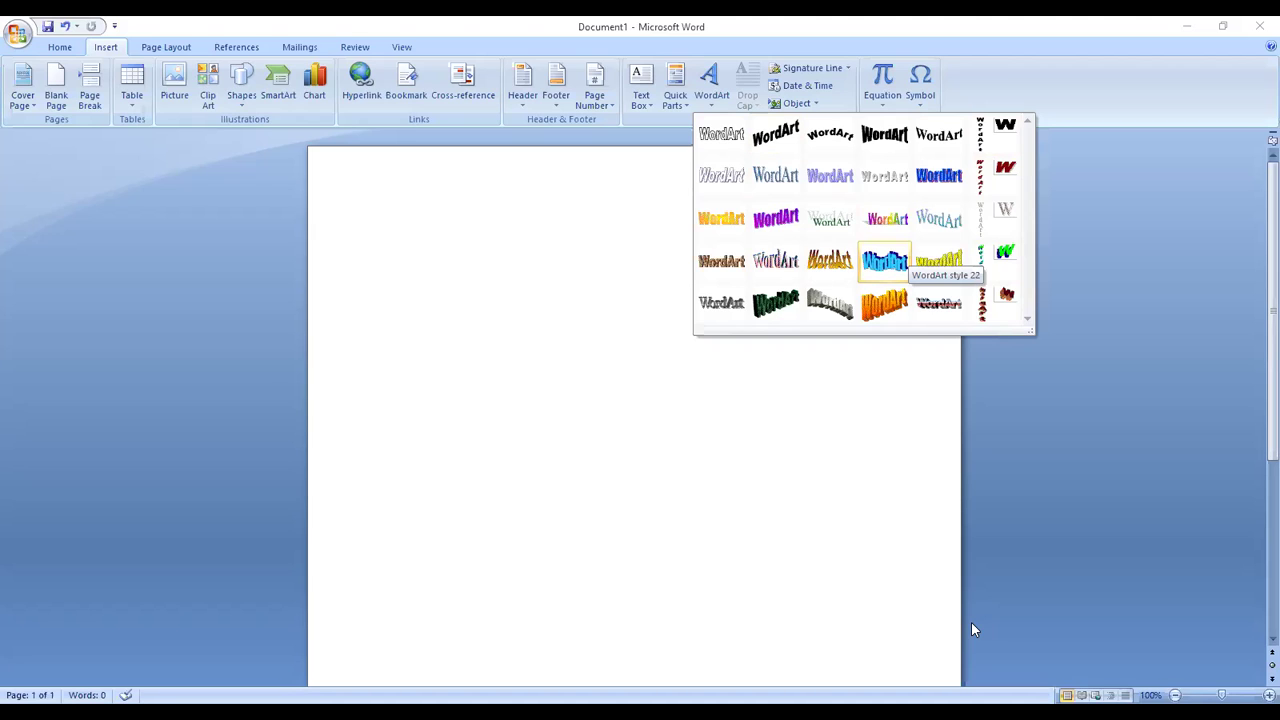
key(Up)
key(Up)
key(Right)
key(Down)
key(Left)
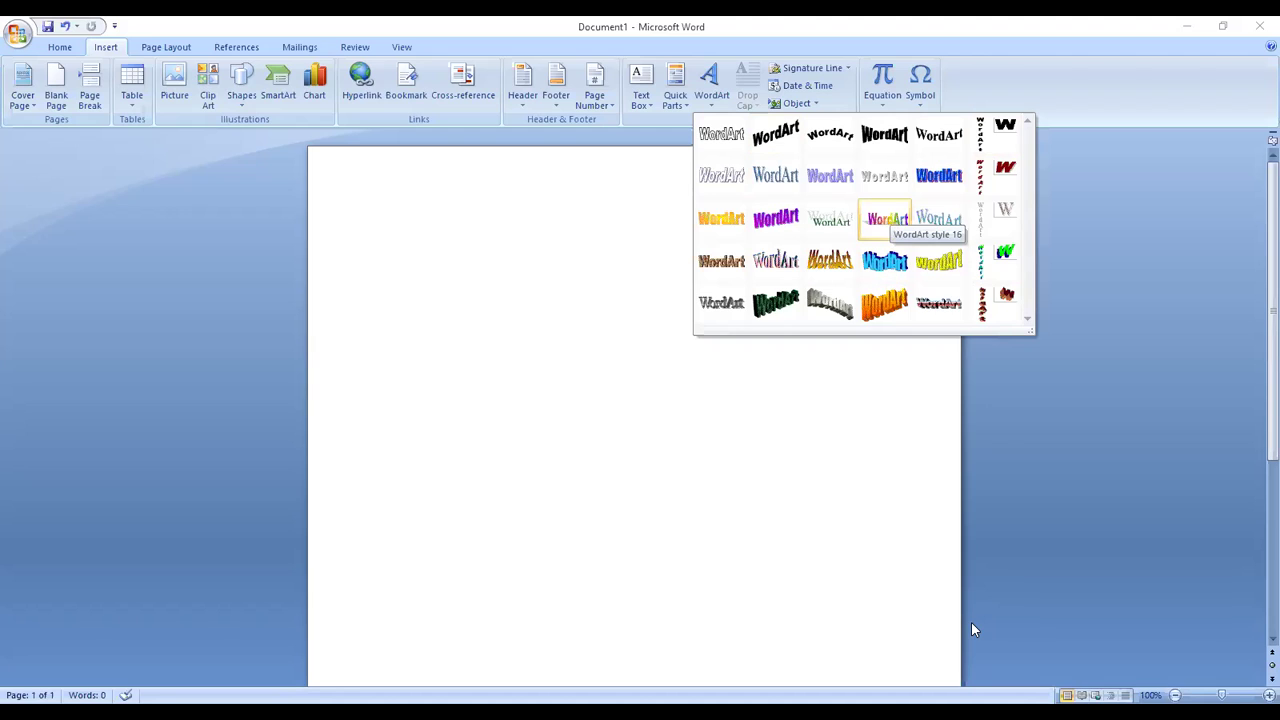
key(Left)
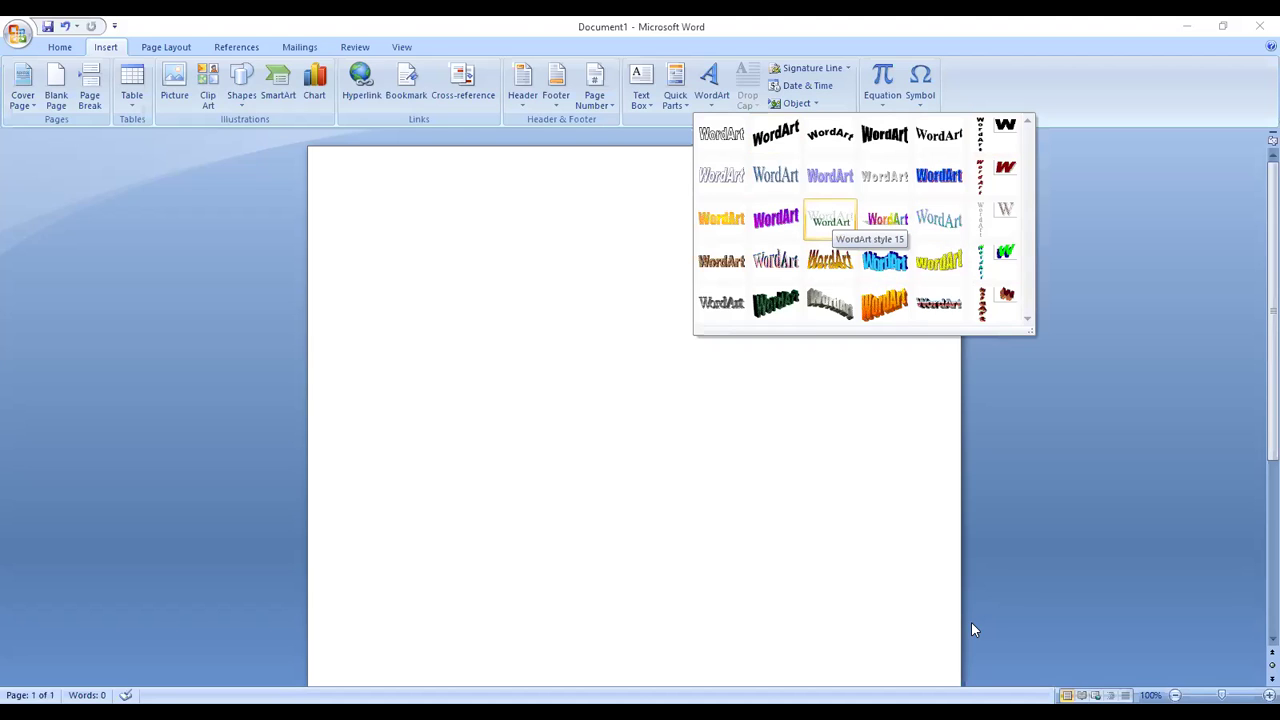
key(Right)
key(Down)
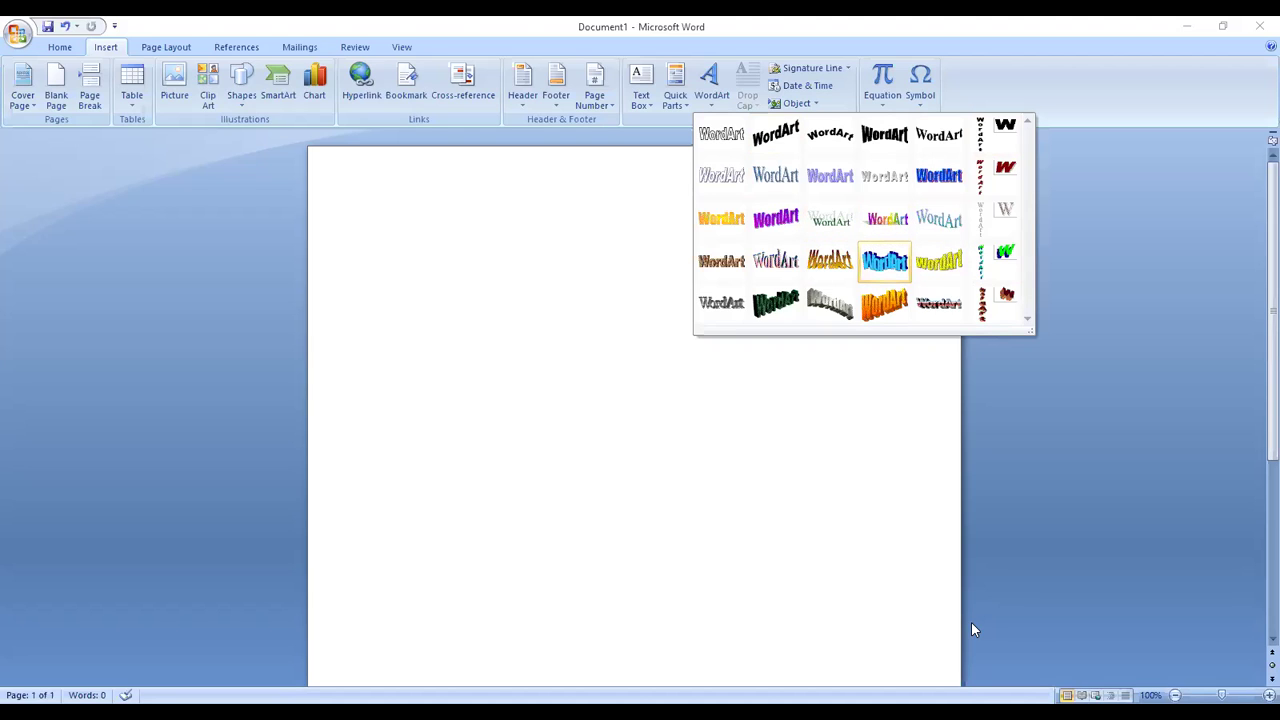
key(Return)
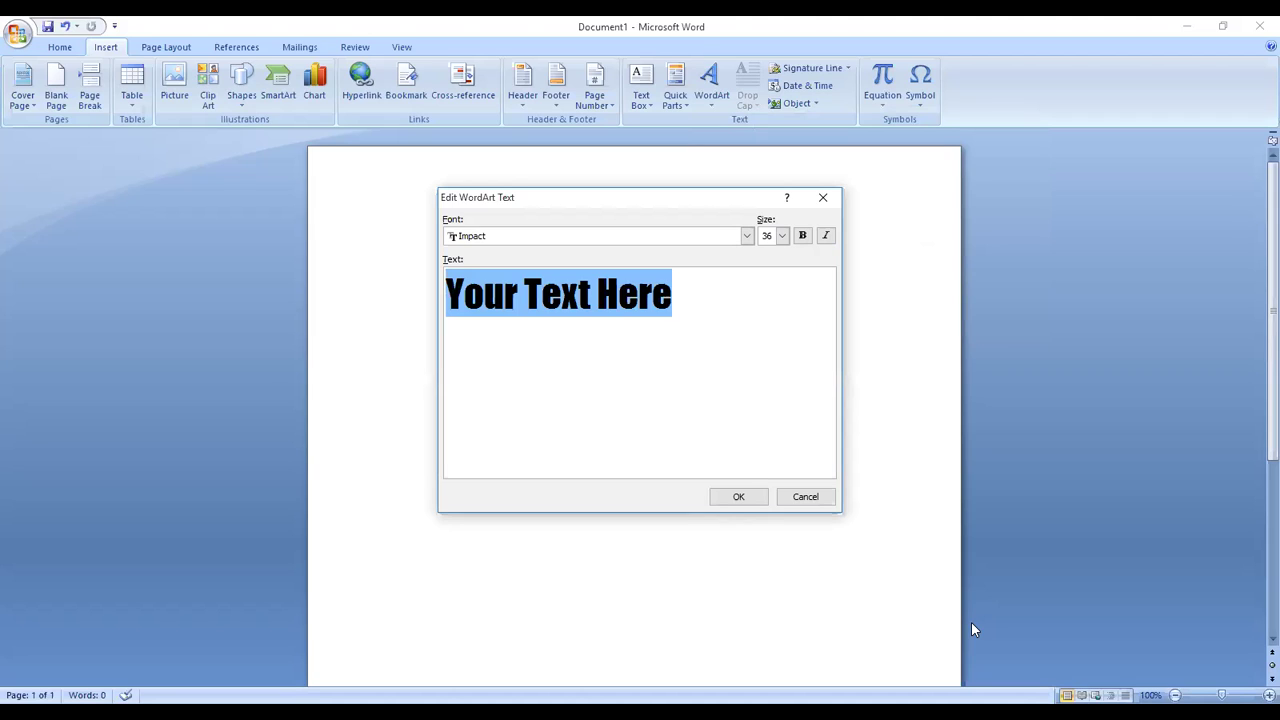
Step: Replace the placeholder WordArt text with "Minaret Model School" and insert it into the document
key(End)
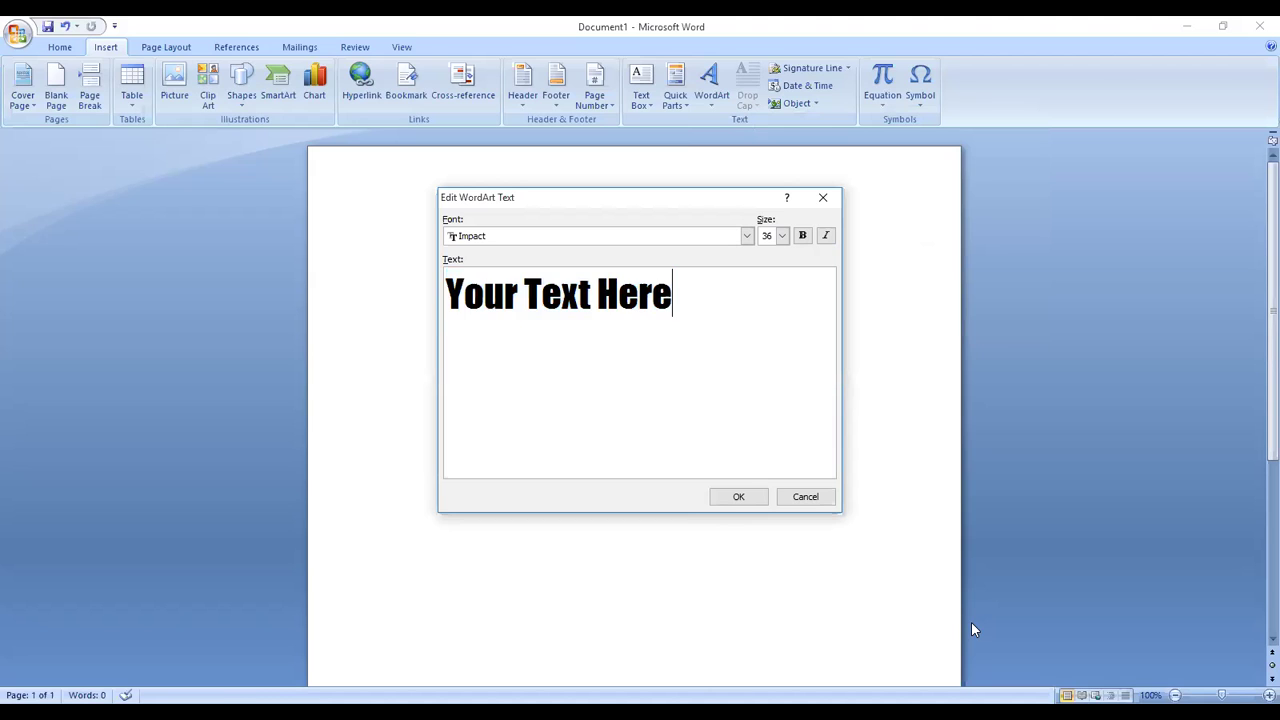
key(BackSpace)
key(BackSpace)
key(BackSpace)
key(BackSpace)
key(BackSpace)
key(BackSpace)
key(BackSpace)
key(BackSpace)
key(BackSpace)
key(BackSpace)
key(BackSpace)
key(BackSpace)
key(BackSpace)
key(BackSpace)
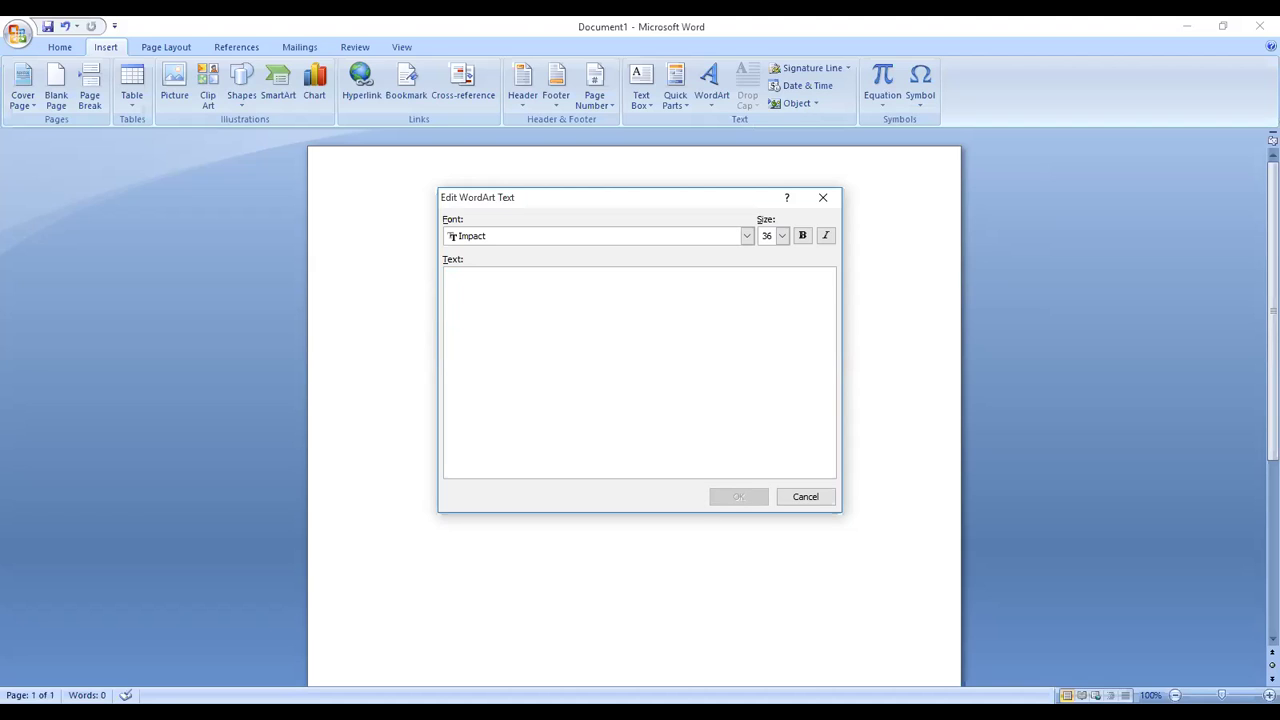
text(Min)
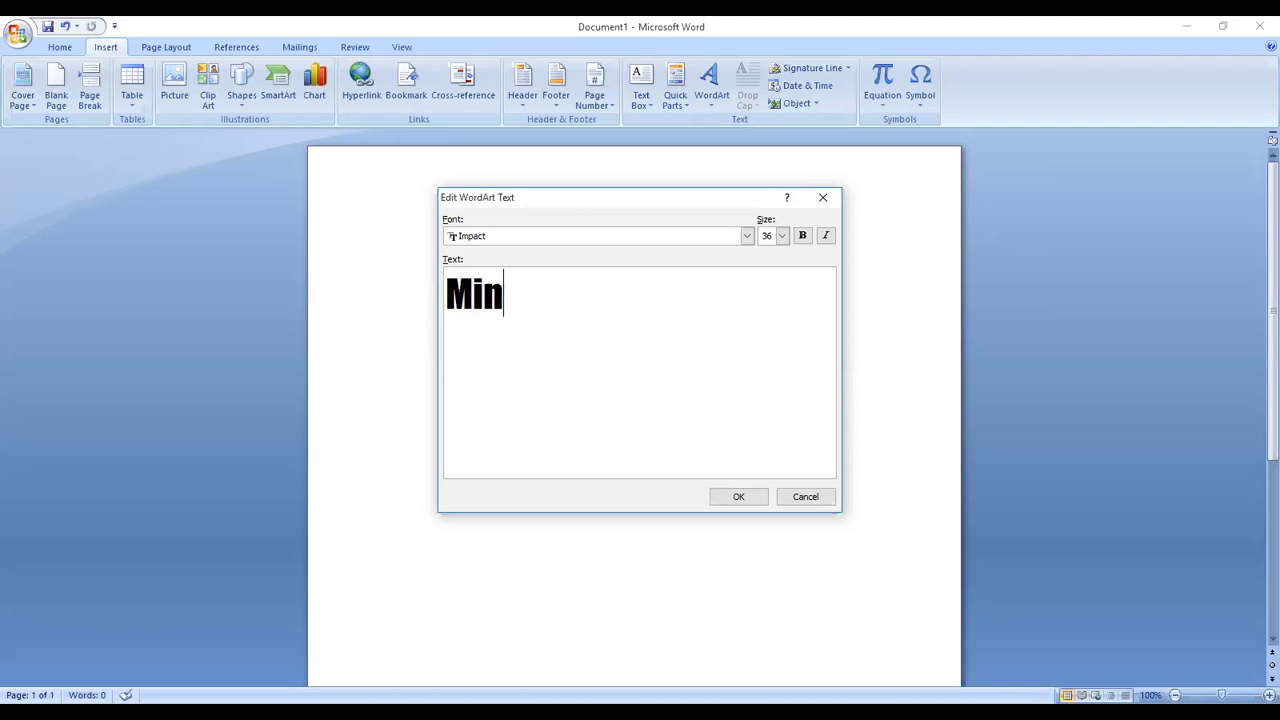
text(aret Model )
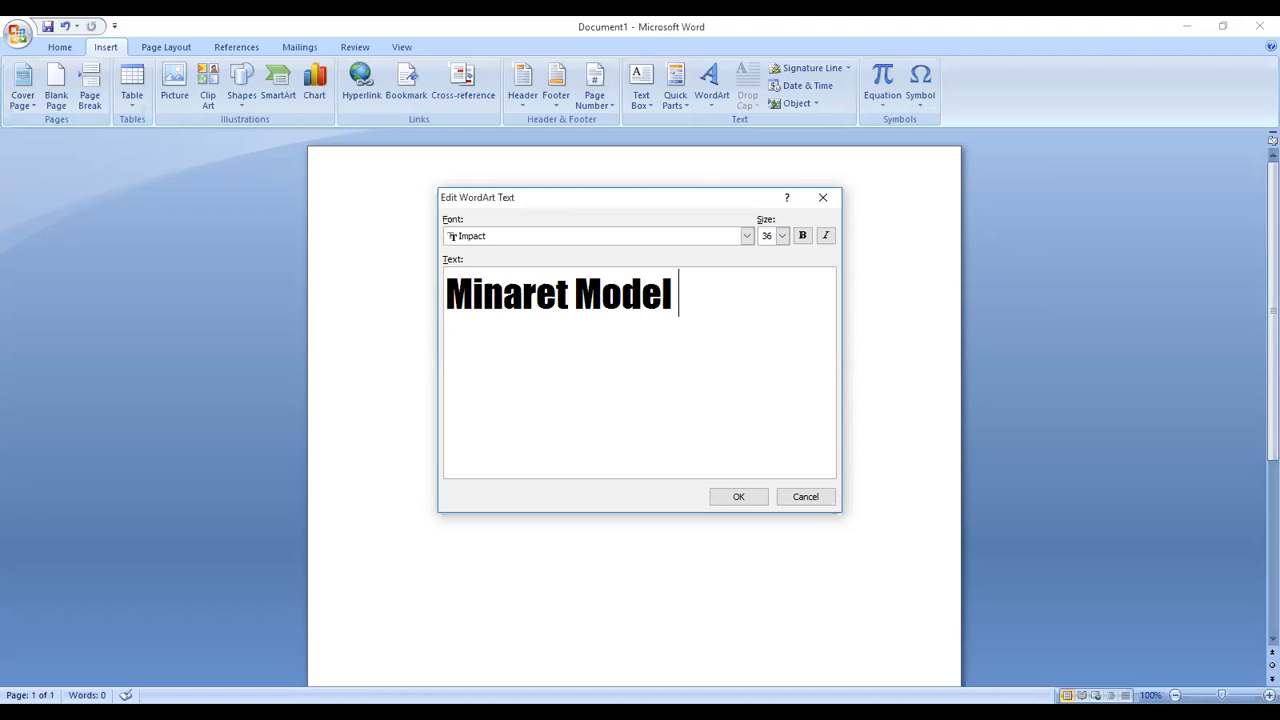
text(Schhol)
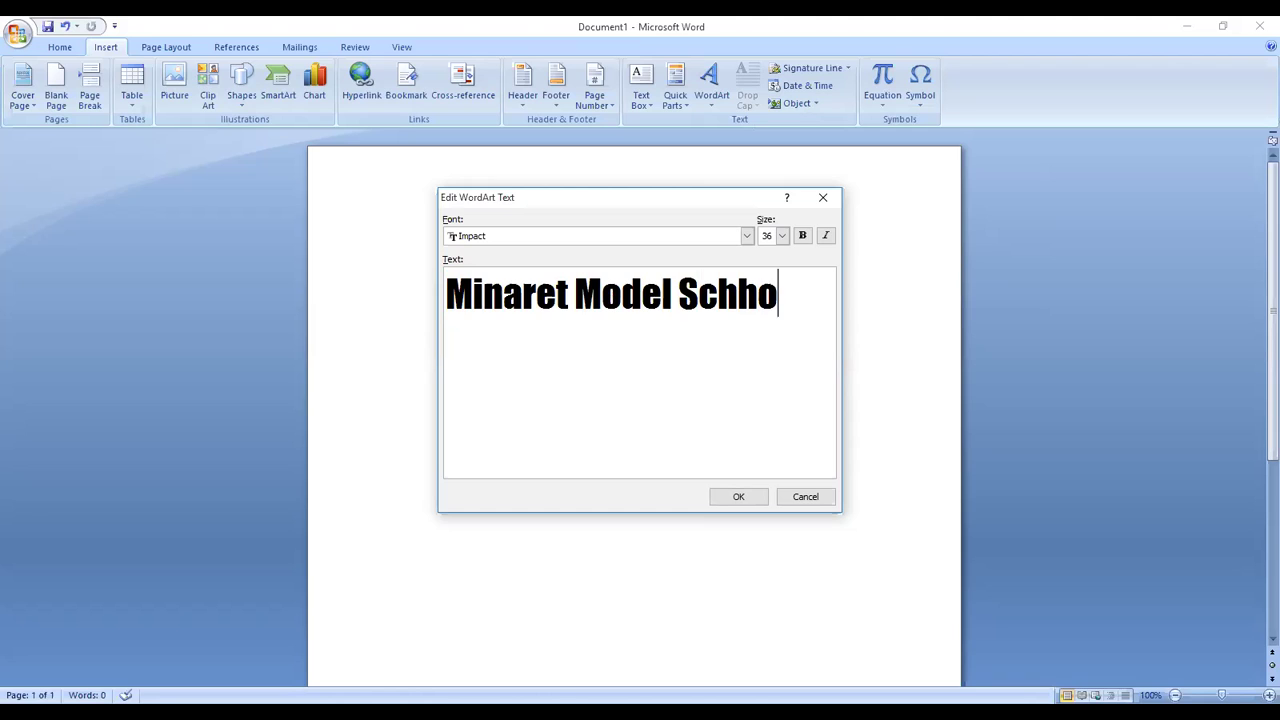
key(BackSpace)
key(BackSpace)
key(BackSpace)
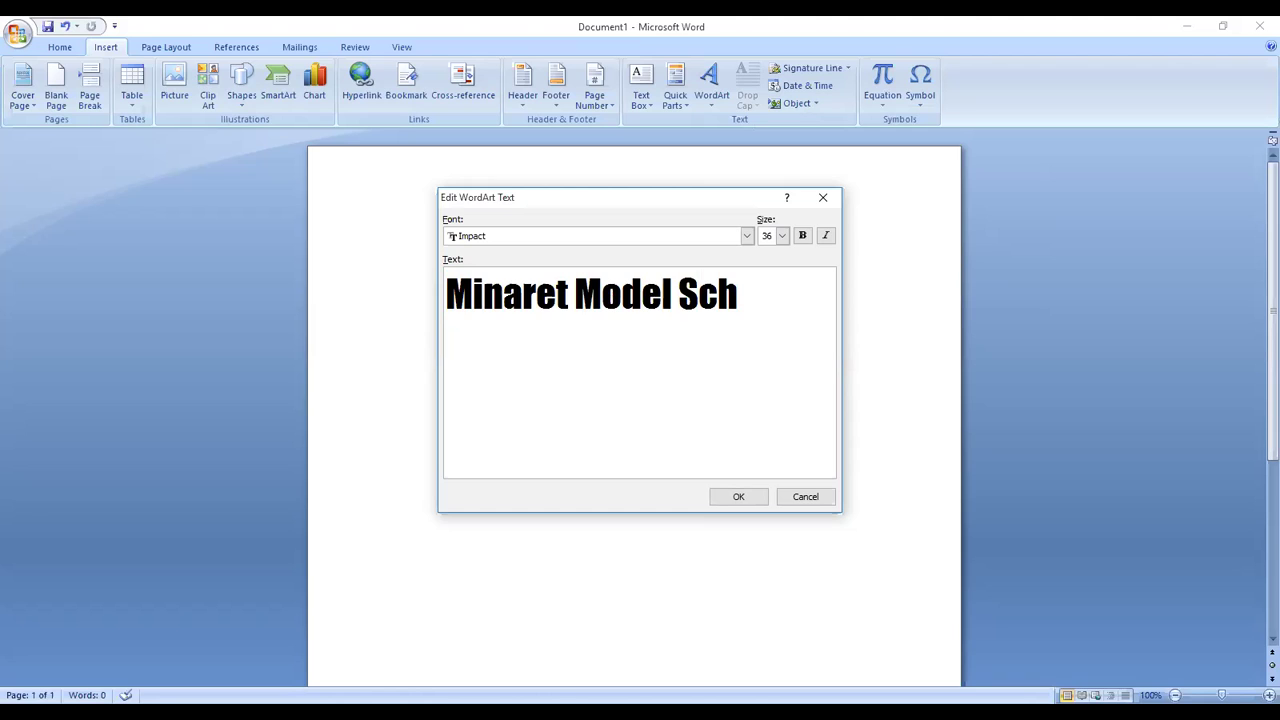
text(ool)
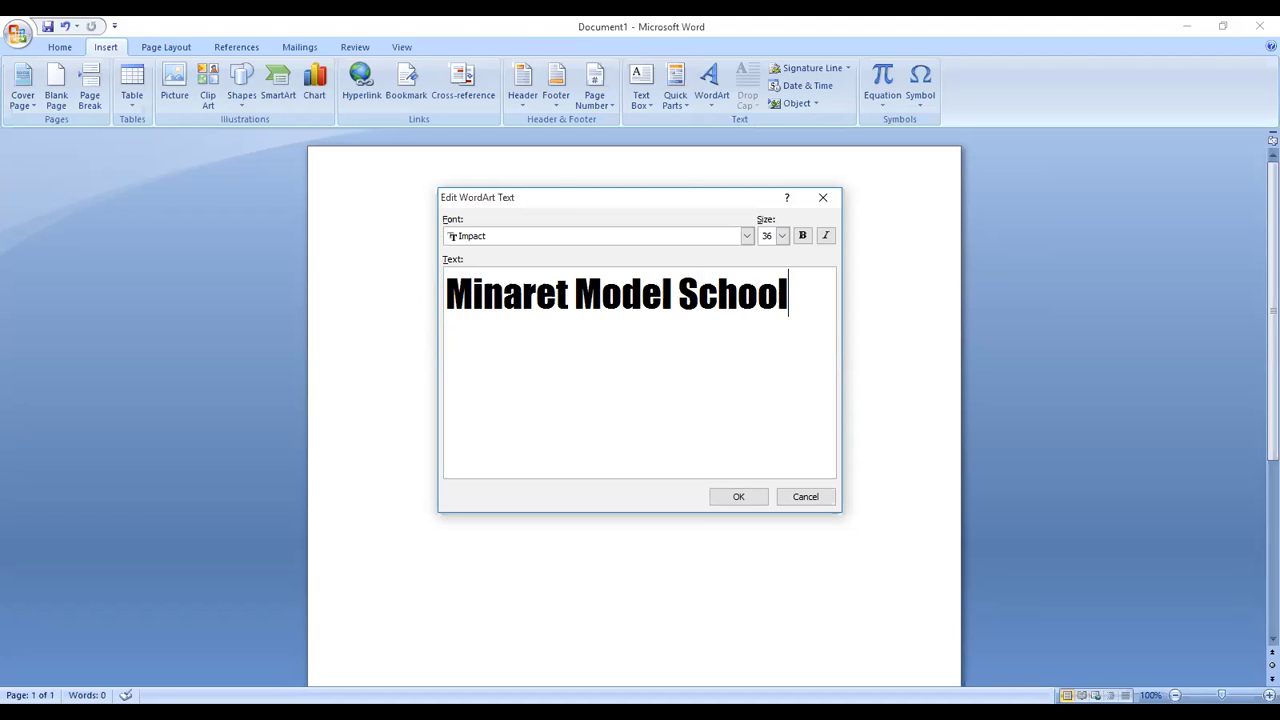
click(738, 496)
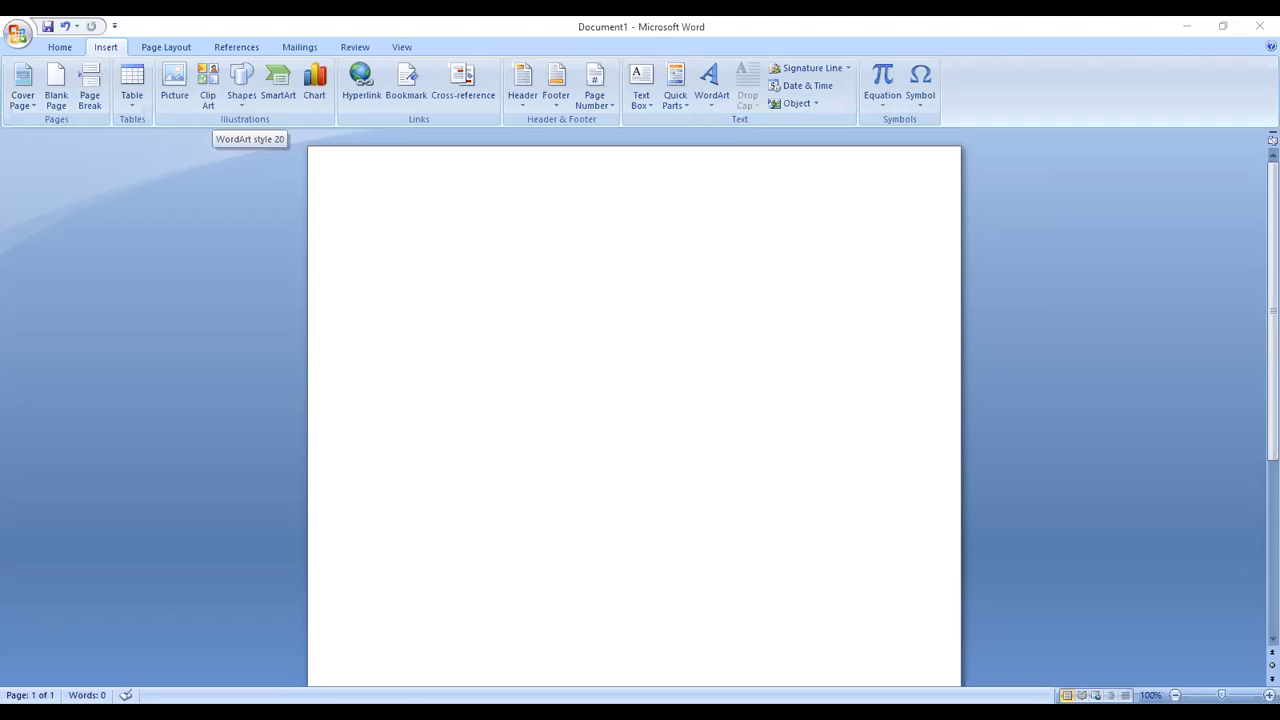
Step: Examine the available WordArt styles for the heading without applying another one
key(alt+n)
key(w)
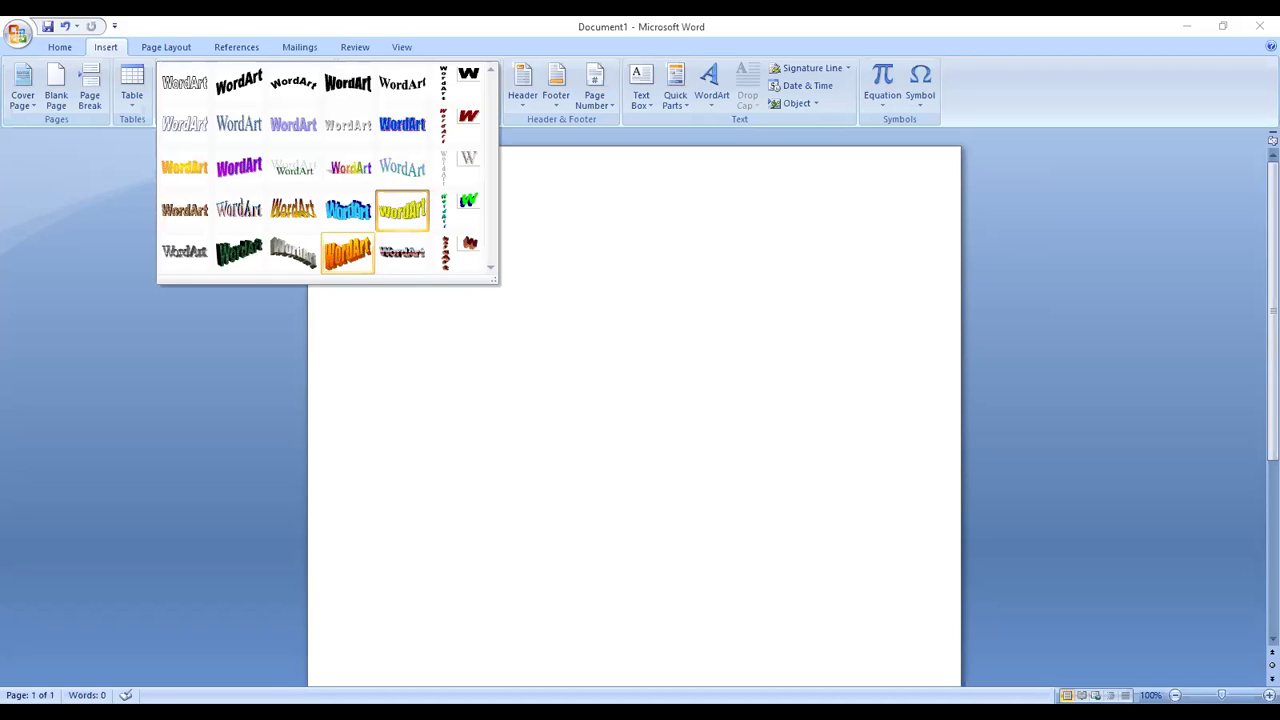
key(Left)
key(Left)
key(Left)
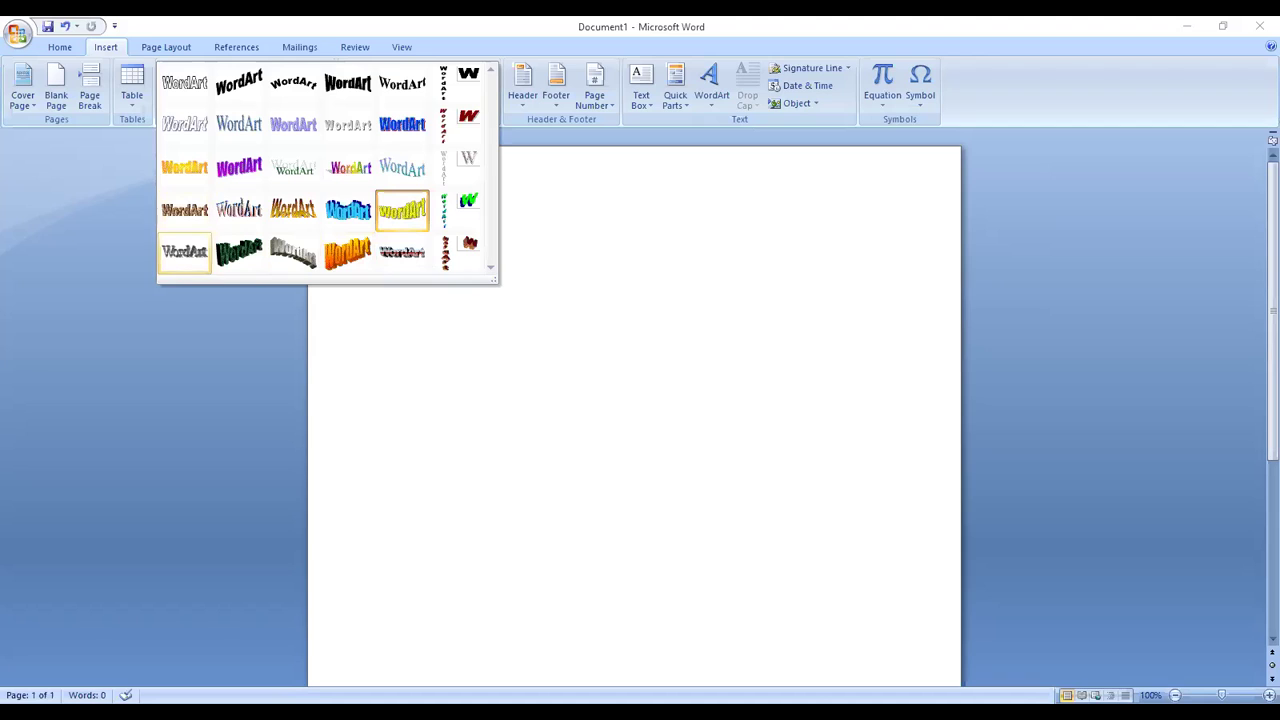
key(Up)
key(Right)
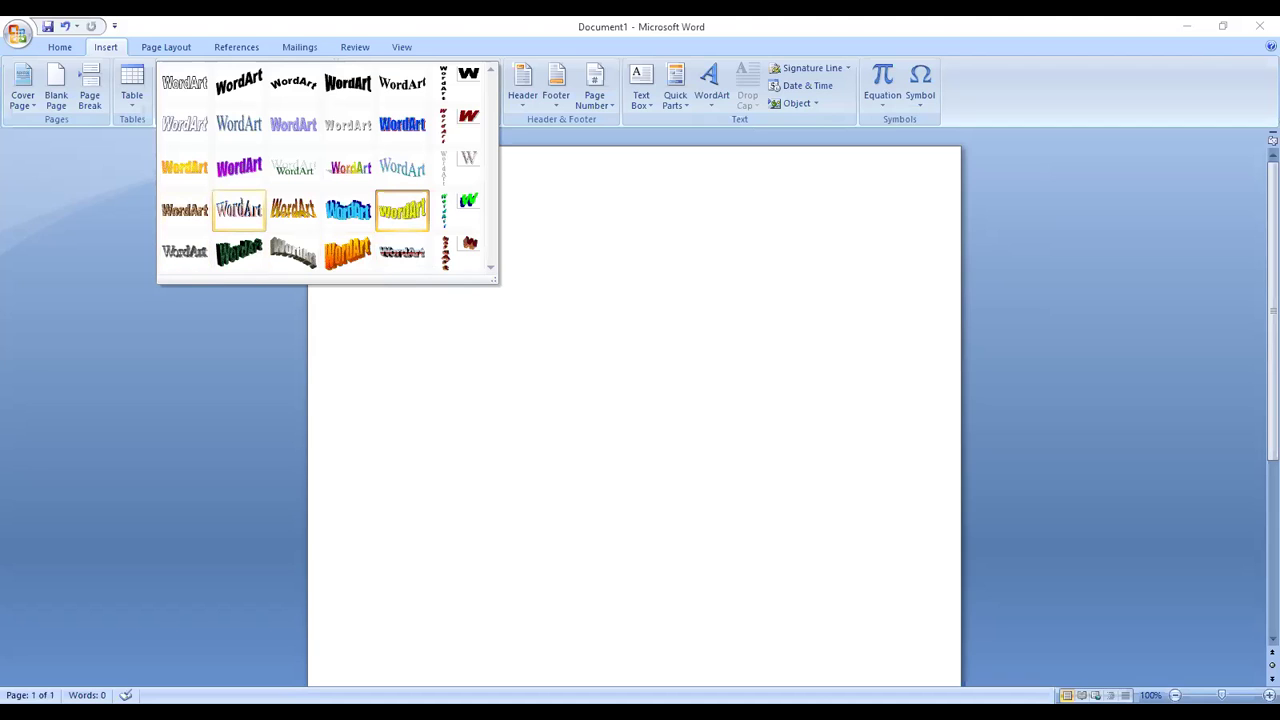
key(Right)
key(Right)
key(Right)
key(Up)
key(Up)
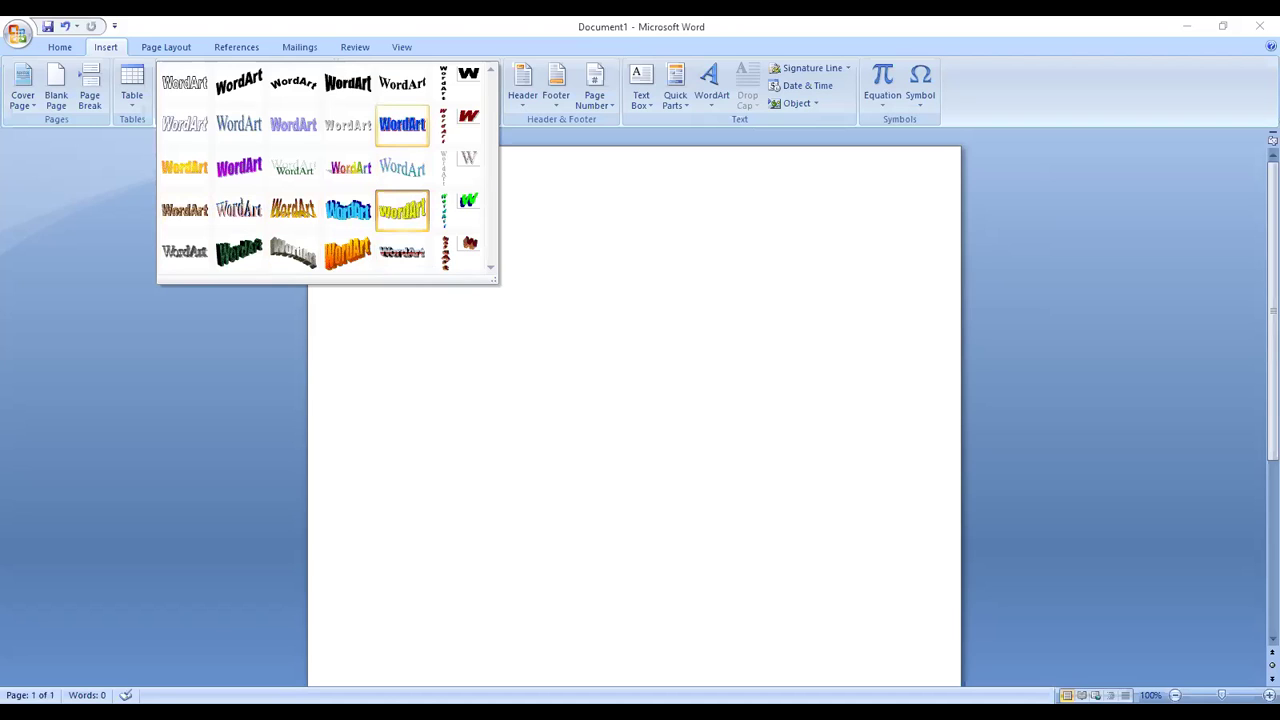
key(Up)
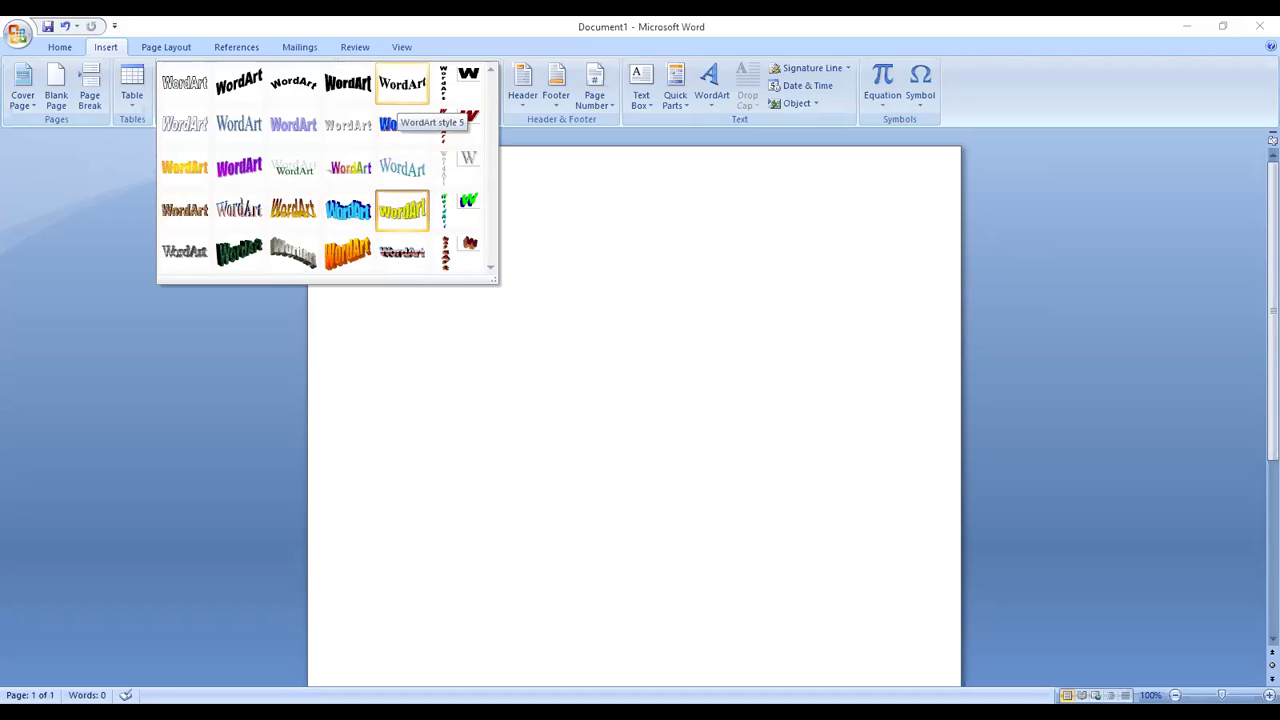
key(Escape)
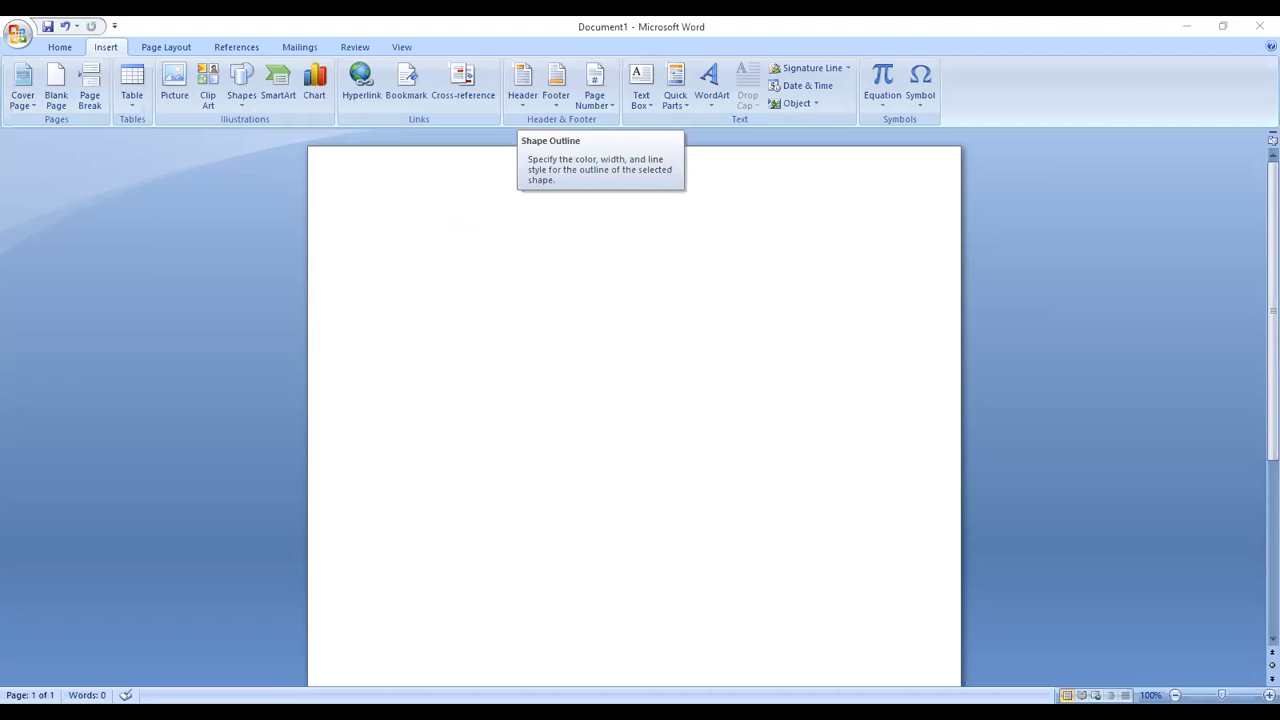
Step: Give the WordArt an Orange, Accent 2 outline and a standard purple fill
click(517, 86)
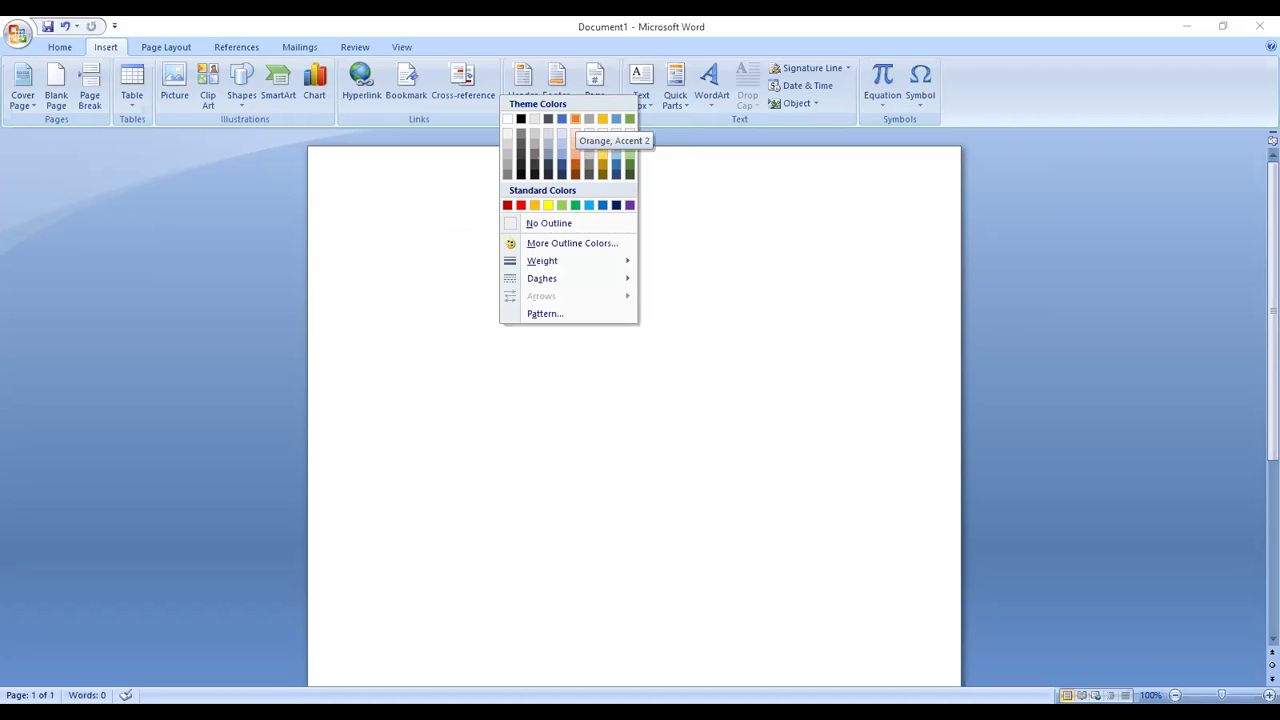
click(575, 119)
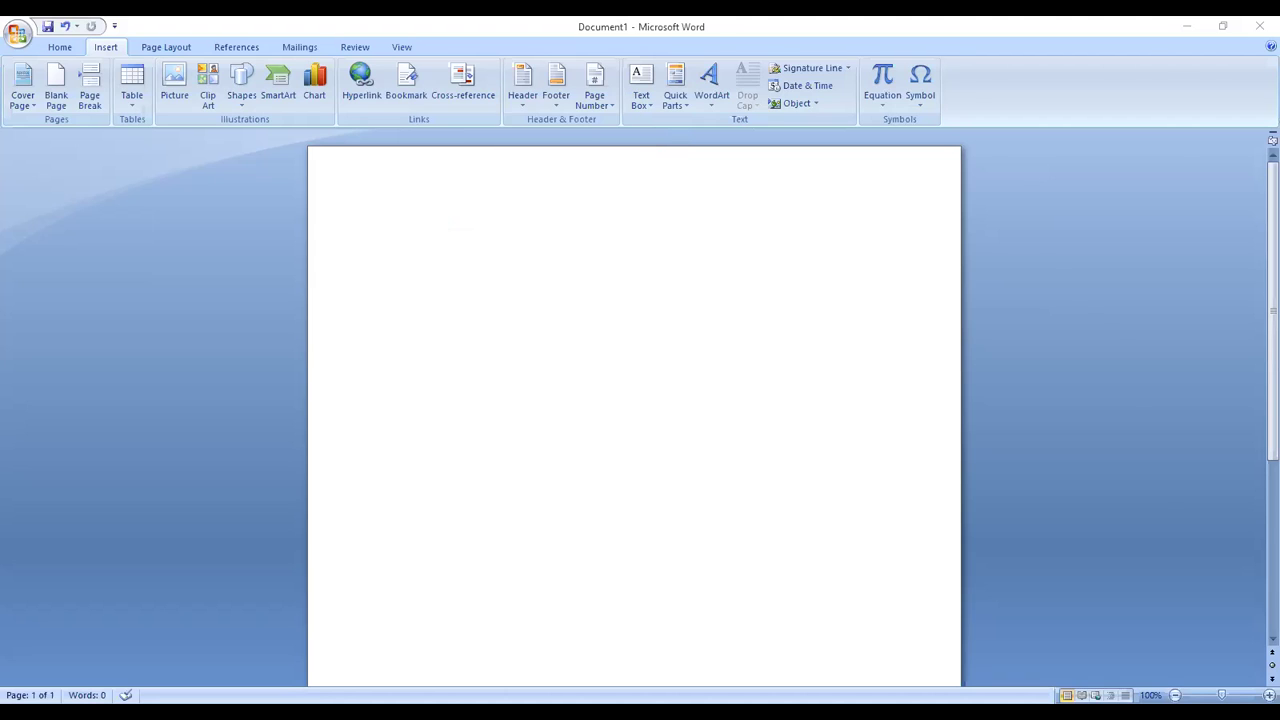
click(561, 68)
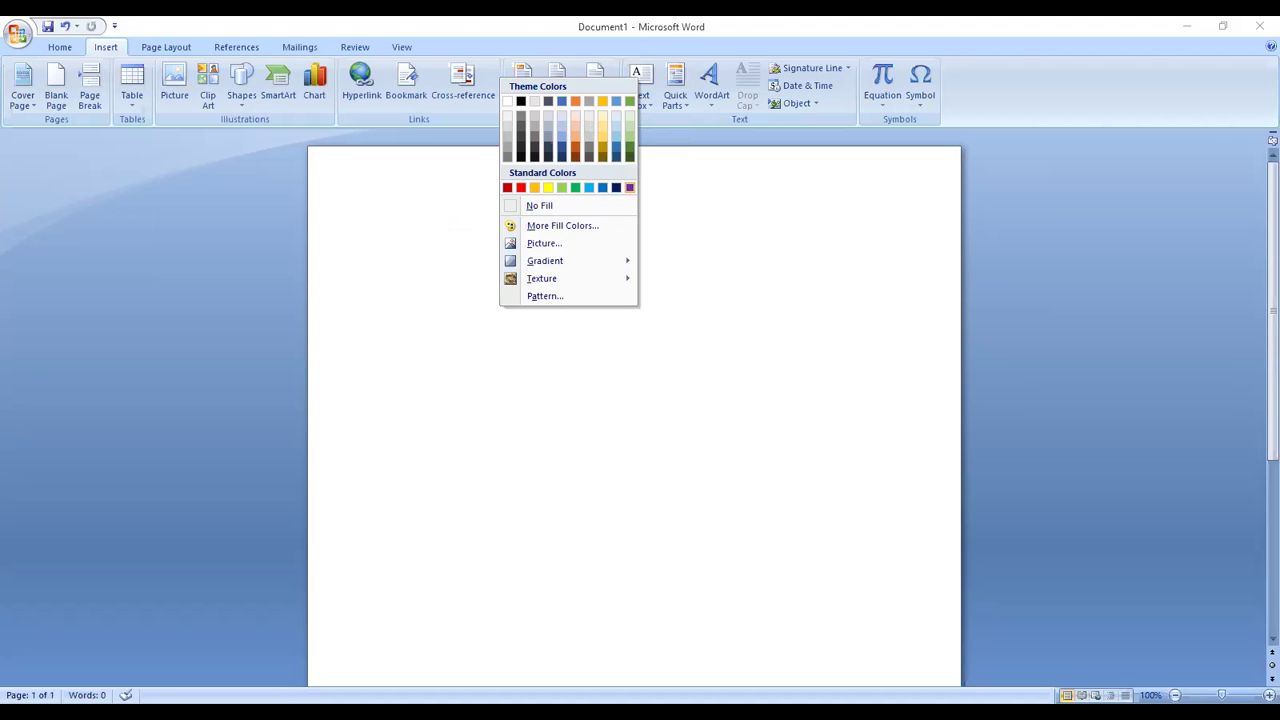
click(629, 187)
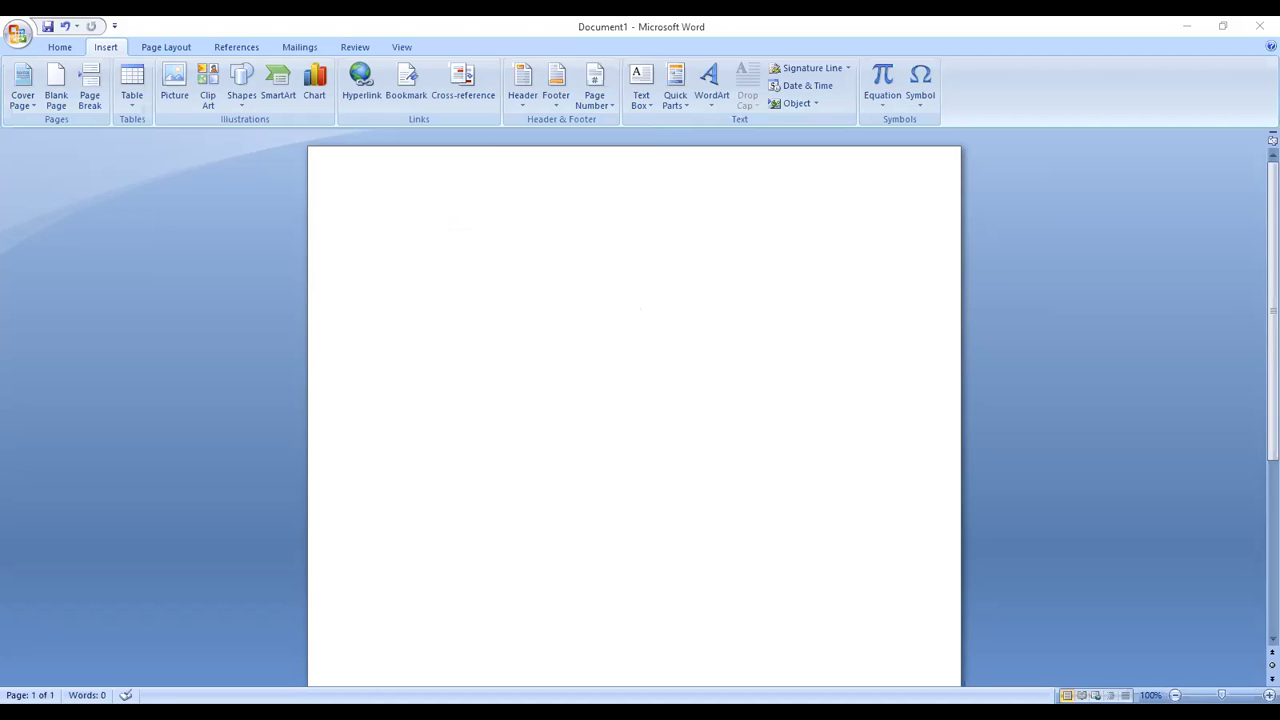
Step: Try the Circle (Pour) warp on the WordArt, followed by the wedge-shaped warp that rises toward one side
click(547, 103)
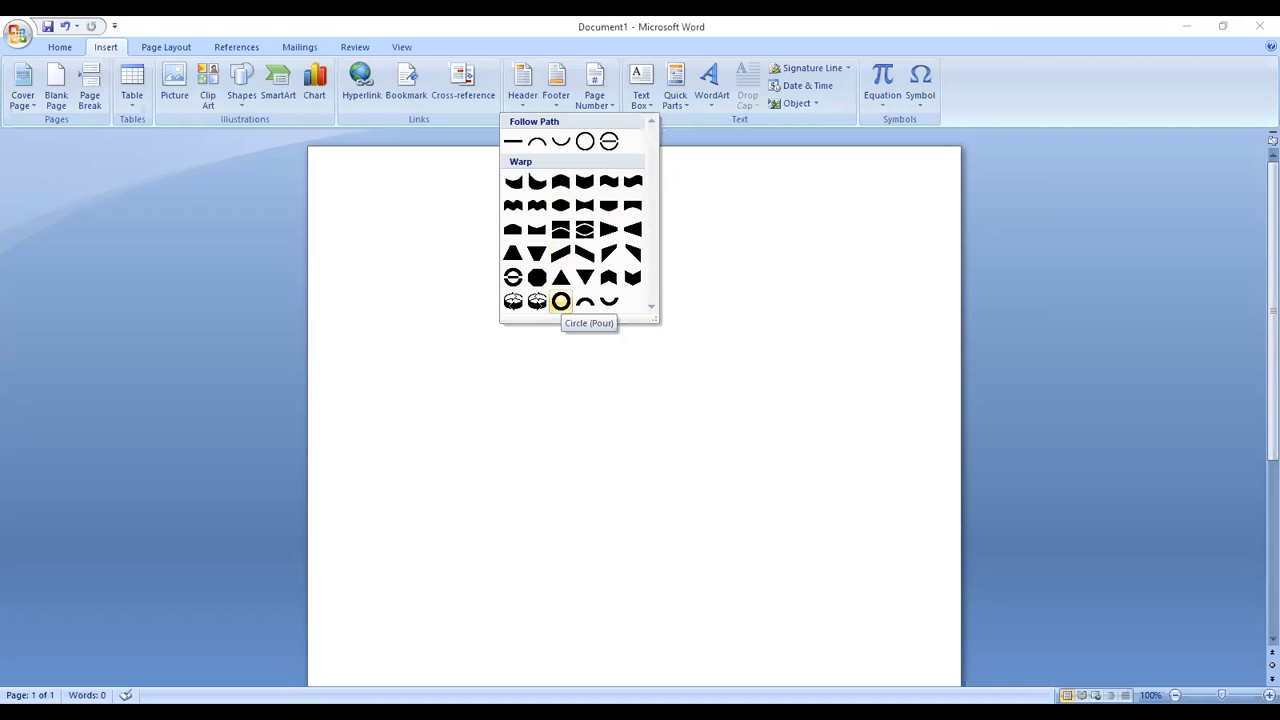
click(561, 301)
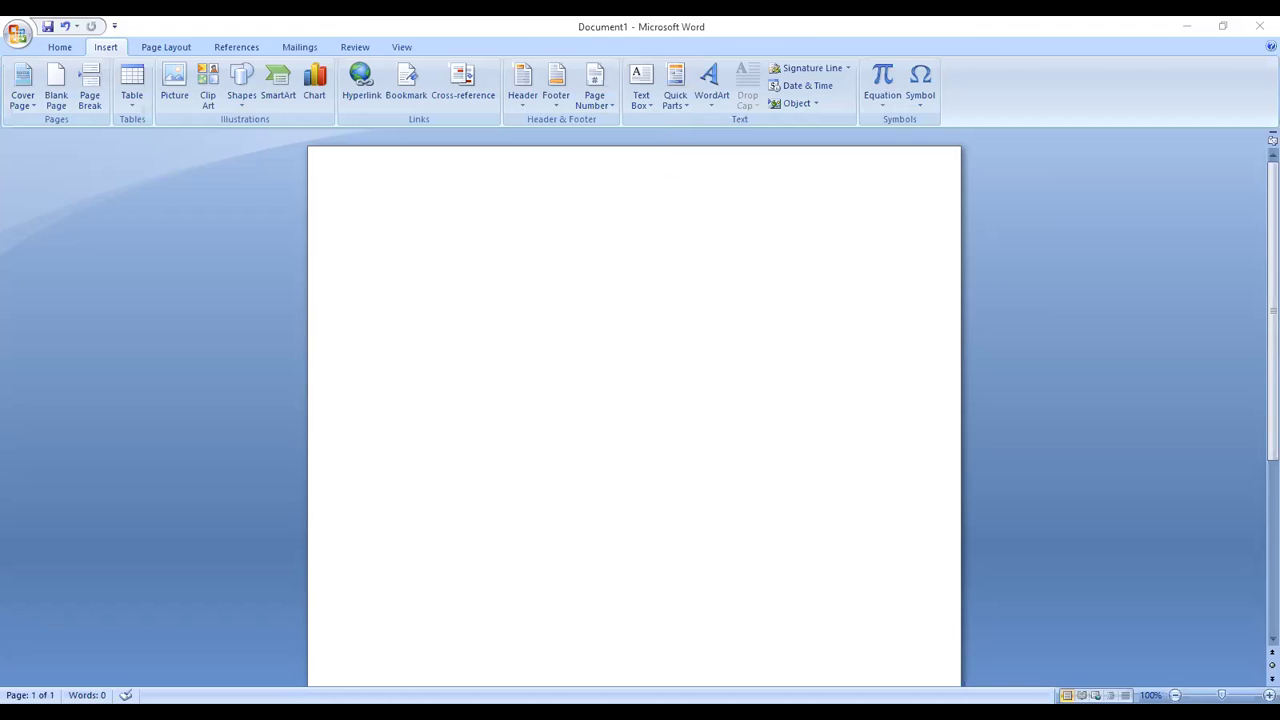
click(536, 104)
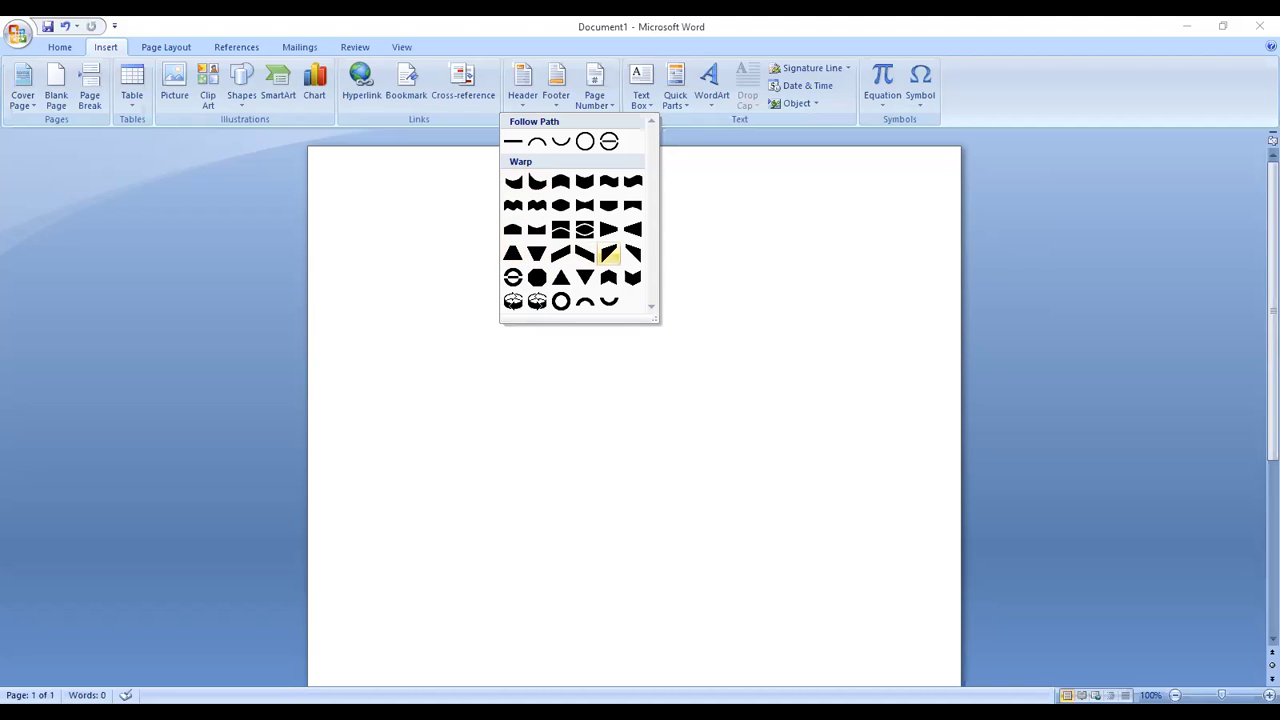
click(609, 255)
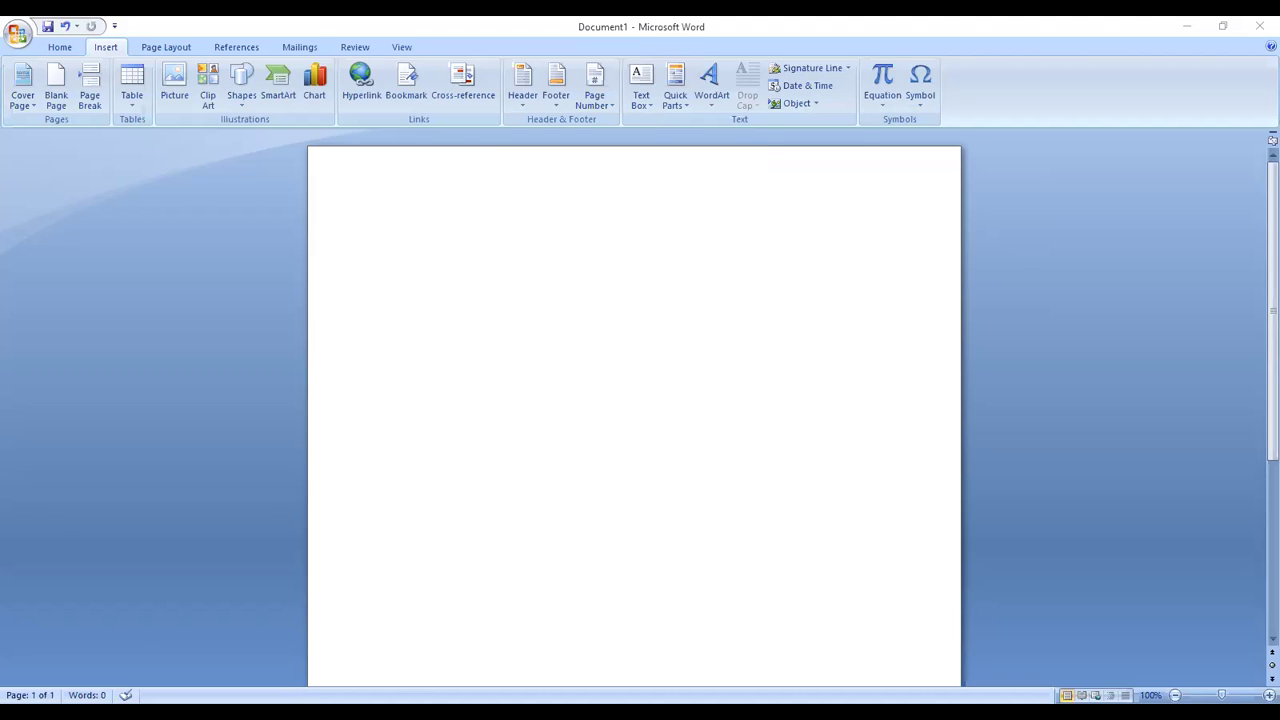
click(725, 95)
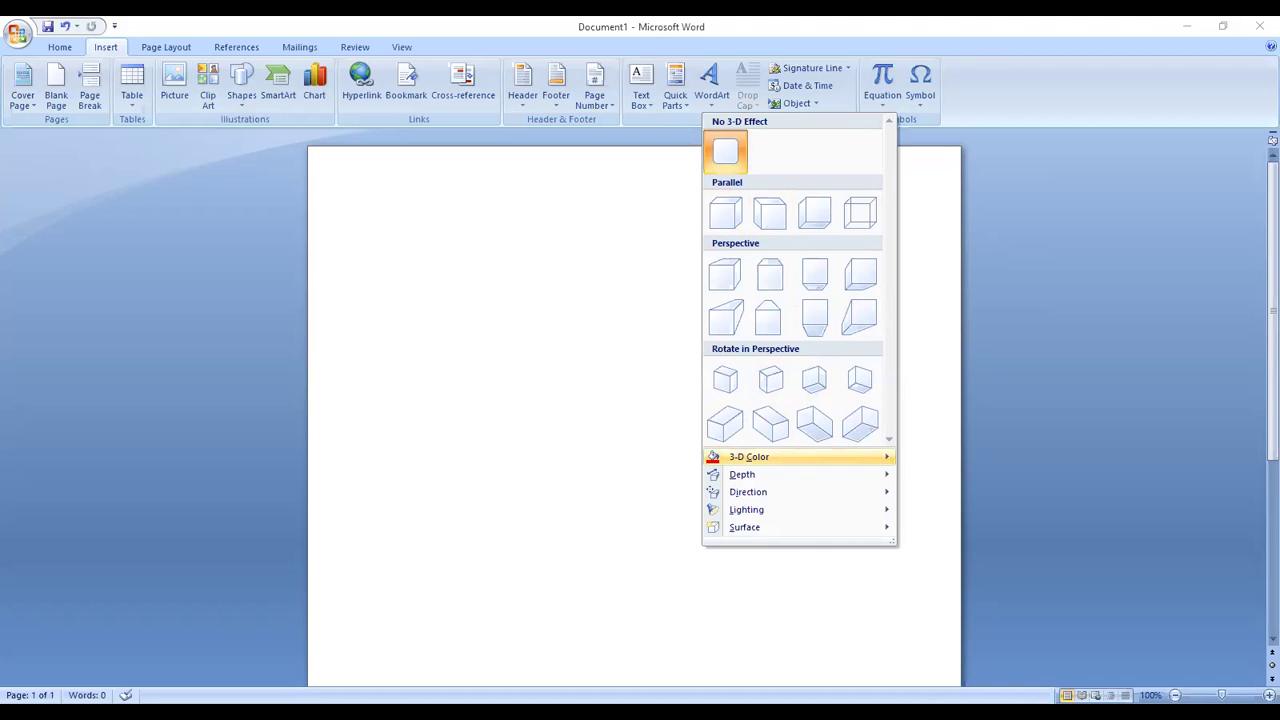
mouse_move(798, 456)
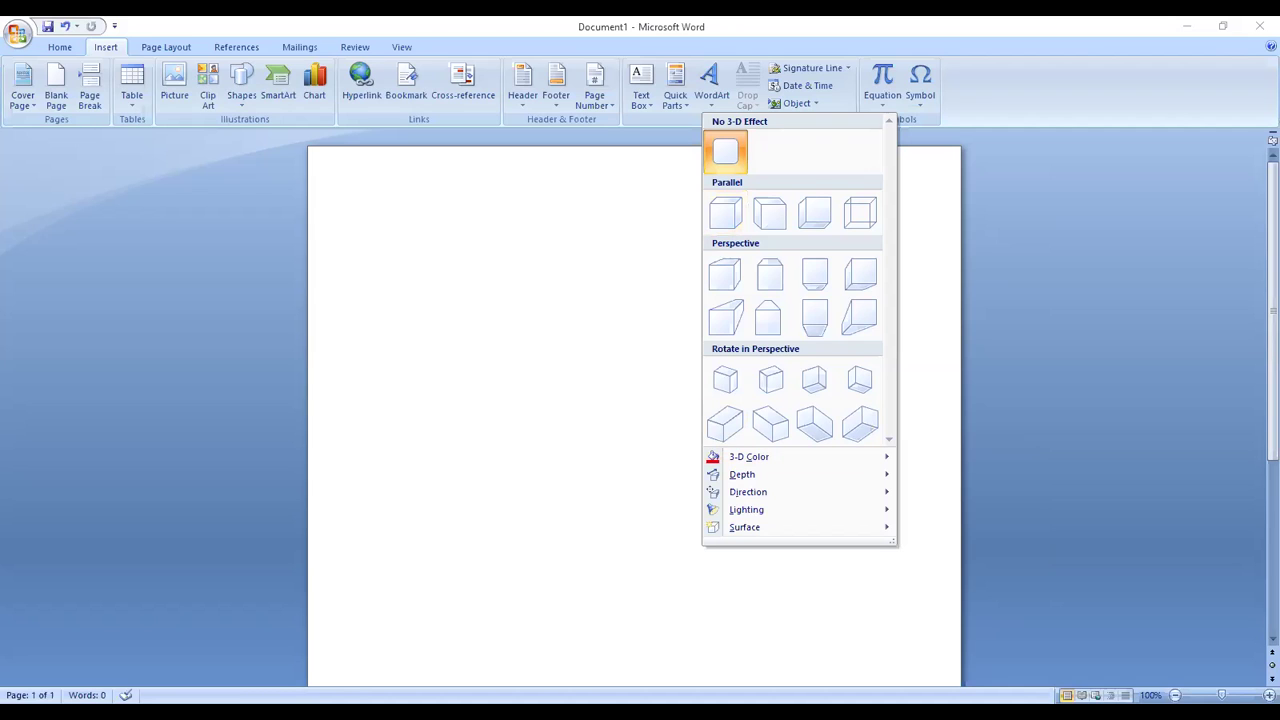
key(Escape)
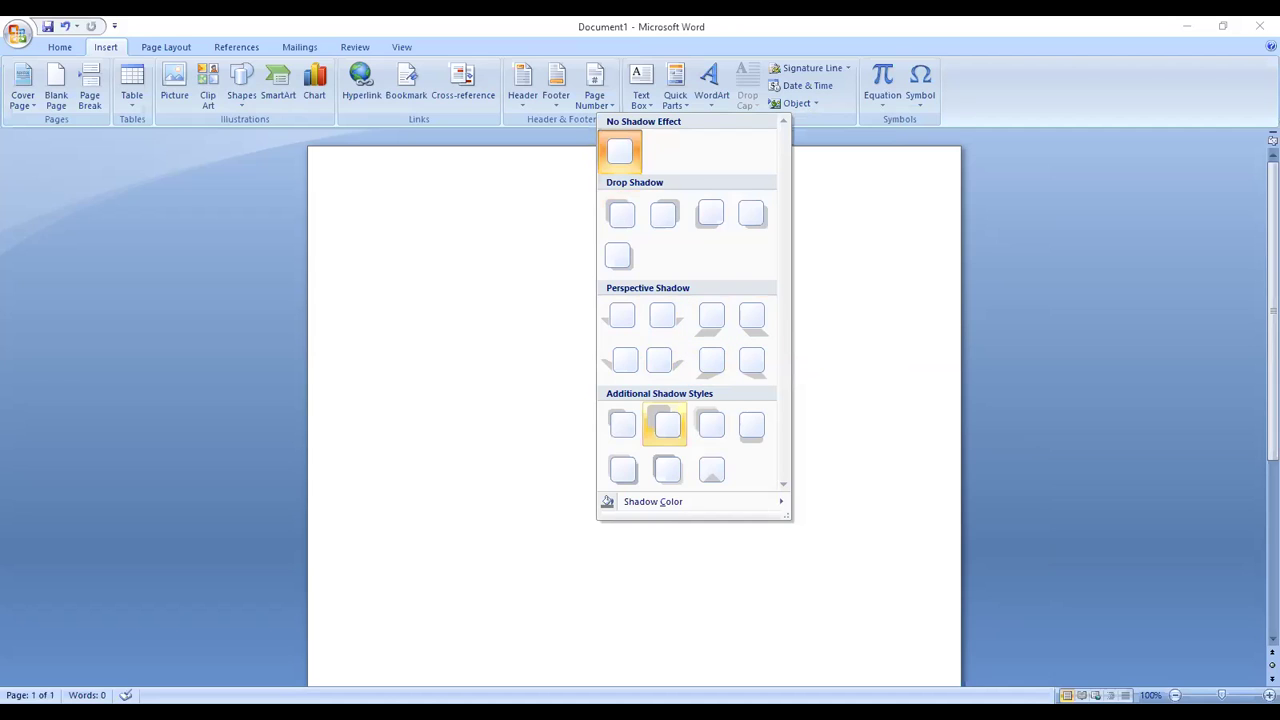
Step: Apply the second style under Additional Shadow Styles to the WordArt and switch it to the black arched WordArt style
click(665, 425)
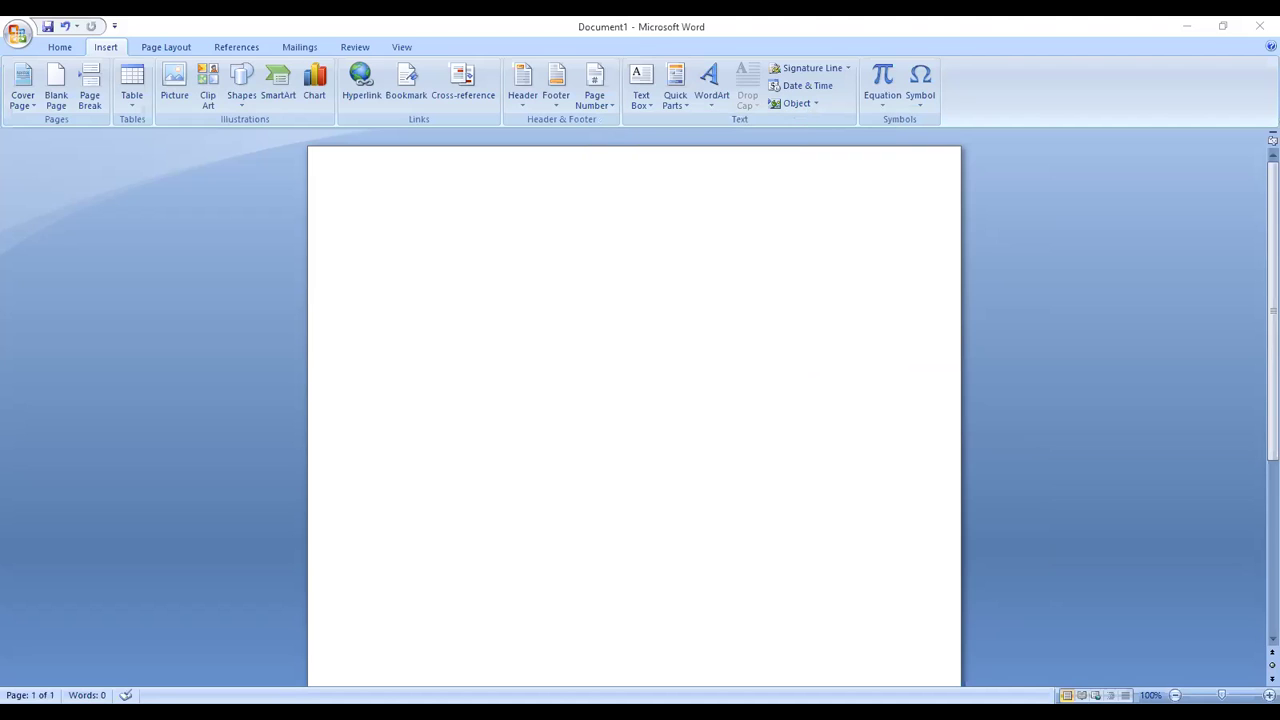
click(712, 85)
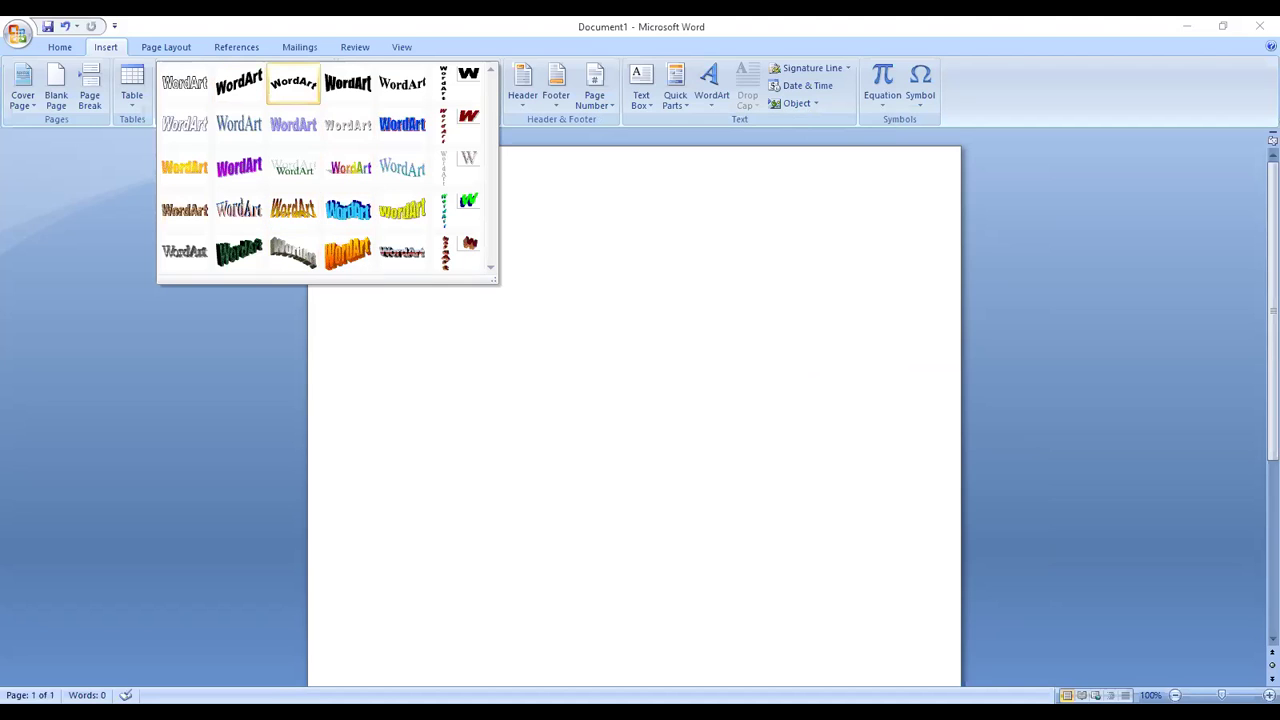
click(293, 82)
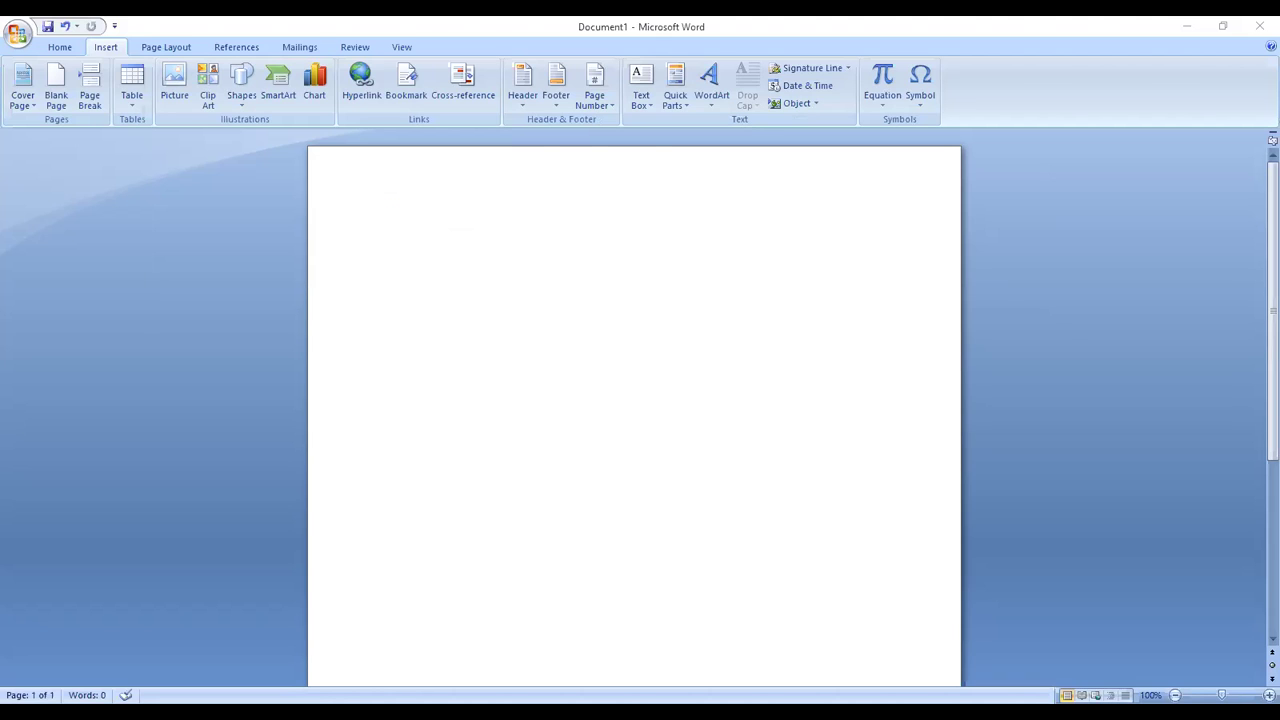
Step: Change the WordArt's shape to the Slant Down warp
click(543, 103)
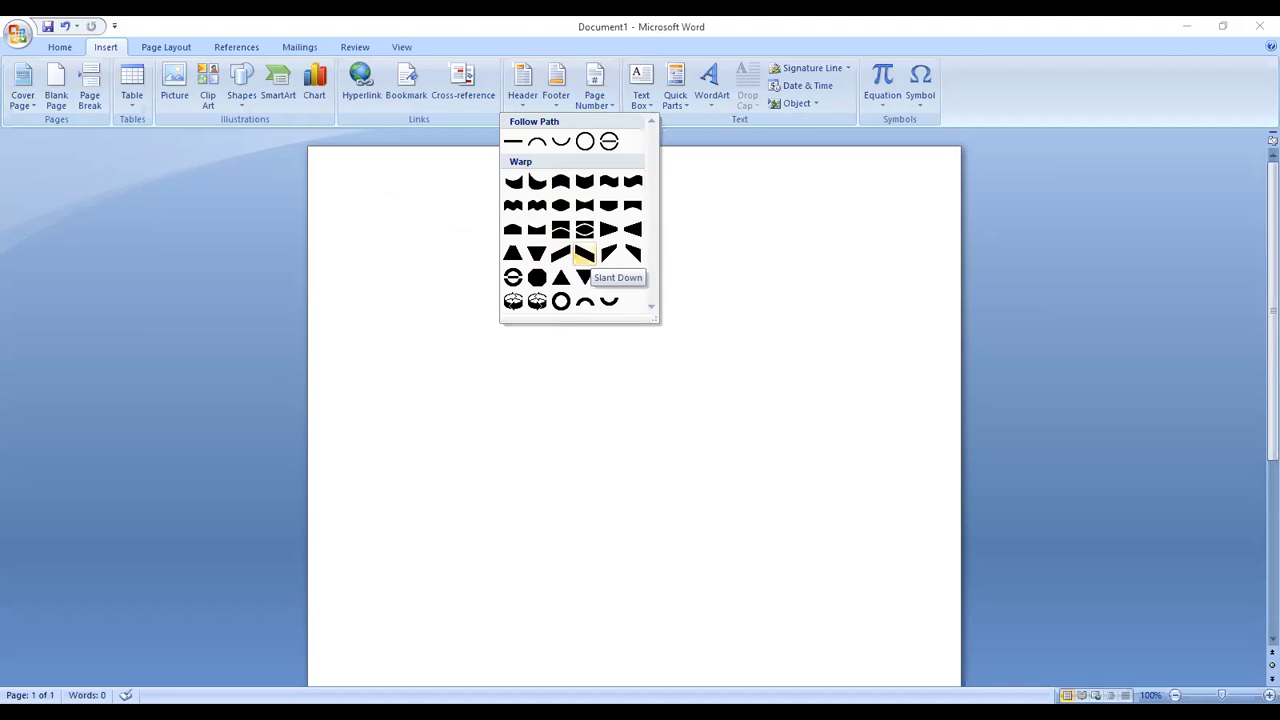
click(584, 253)
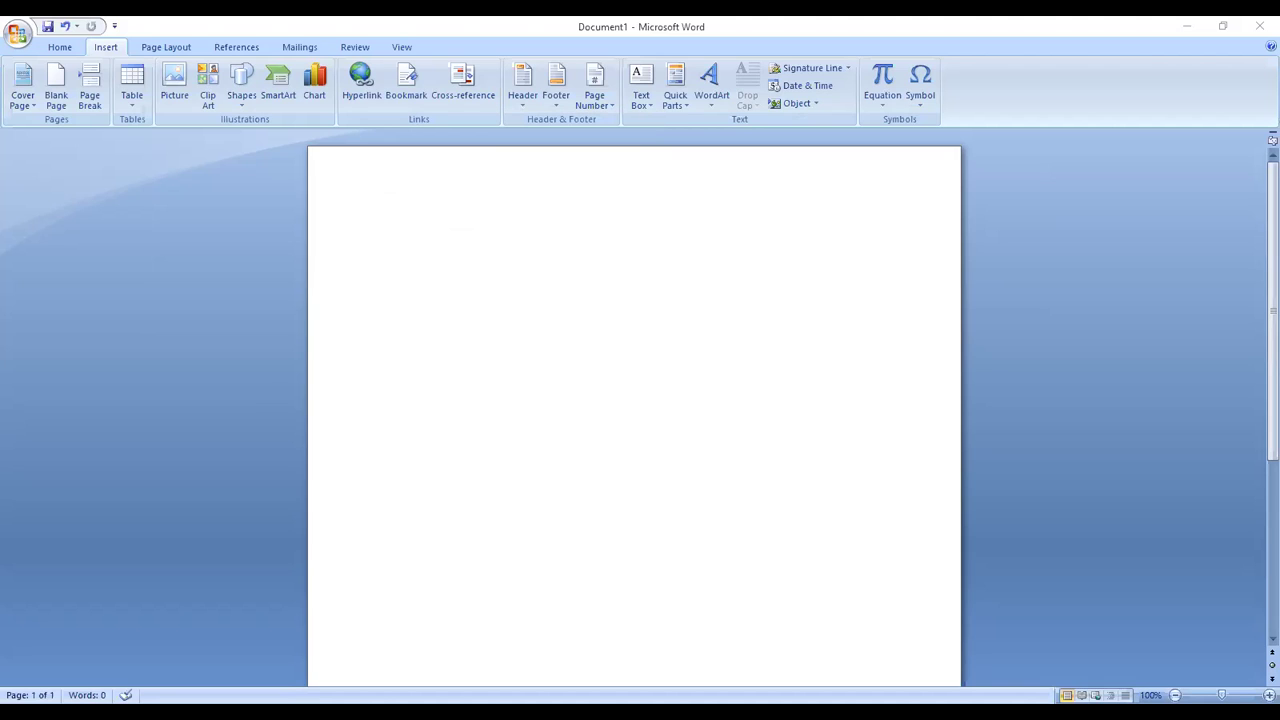